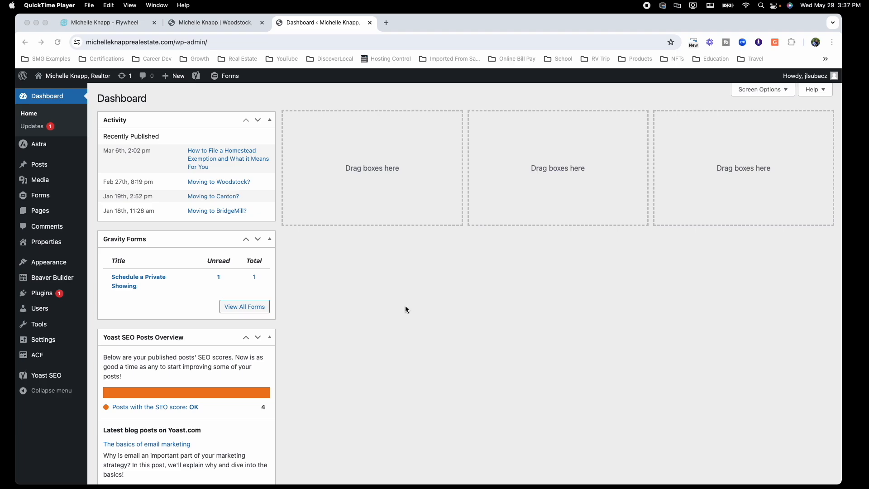
Step: Open the Gravity Forms Forms list showing the three active forms
left_click(39, 199)
left_click(39, 200)
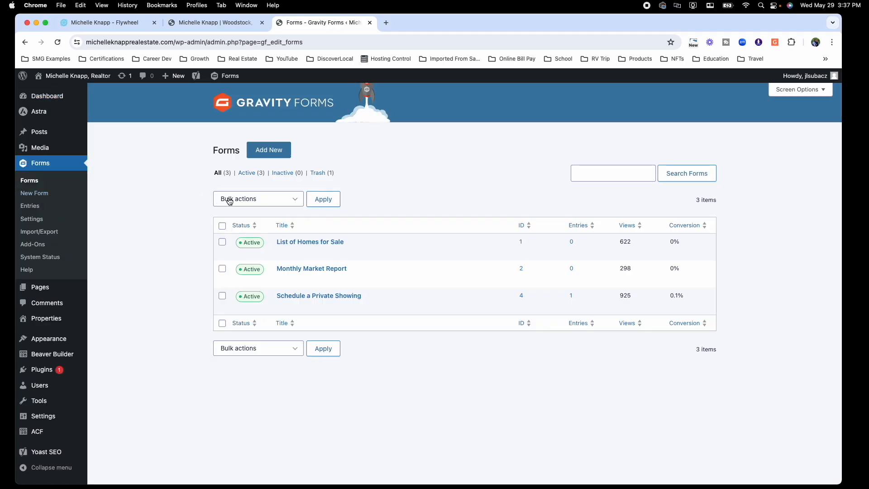
Step: Base a new form on the Contest Entry Form template, titled 'Giveaway Contest (May 2024)'
left_click(278, 151)
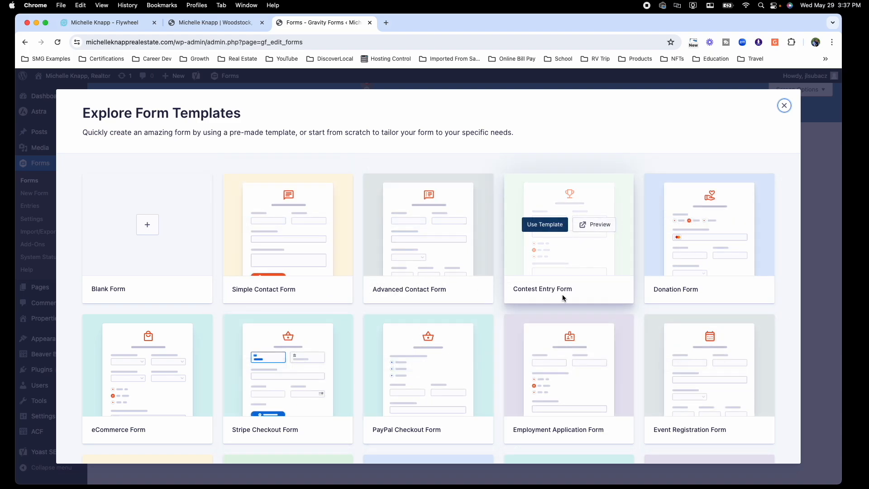
left_click(555, 227)
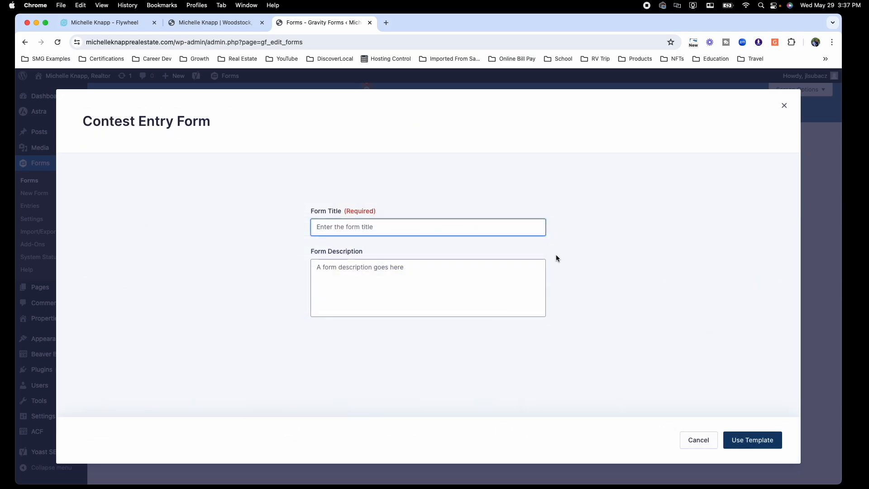
type("Giveawy")
key("BackSpace")
type("a")
key("BackSpace")
type("024)")
Step: Create the form and turn off the Email field's email confirmation input
left_click(750, 438)
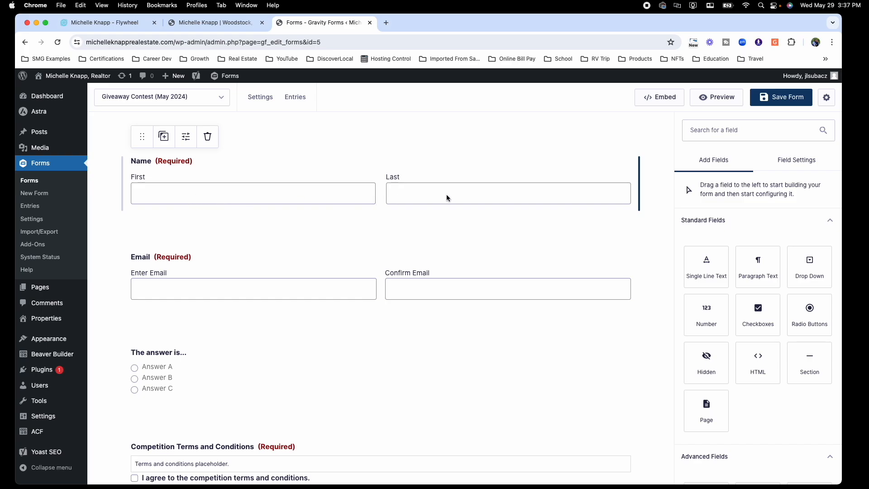
scroll(320, 241, "down", 5)
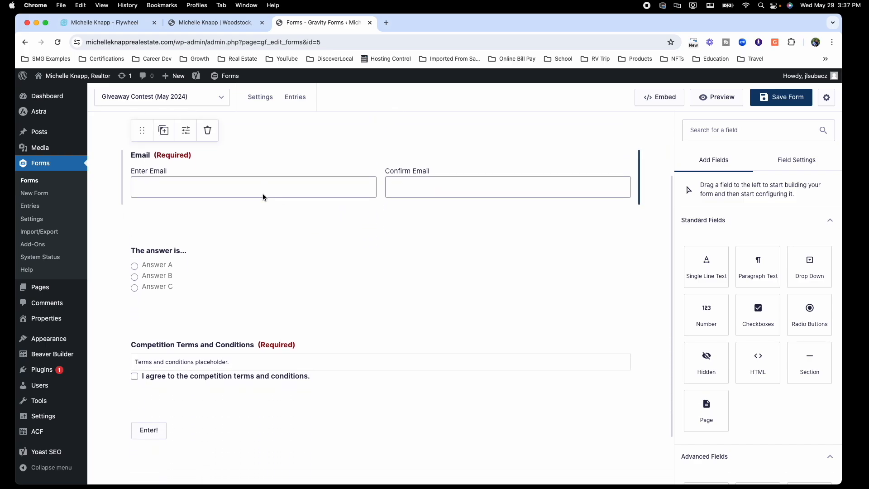
left_click(514, 192)
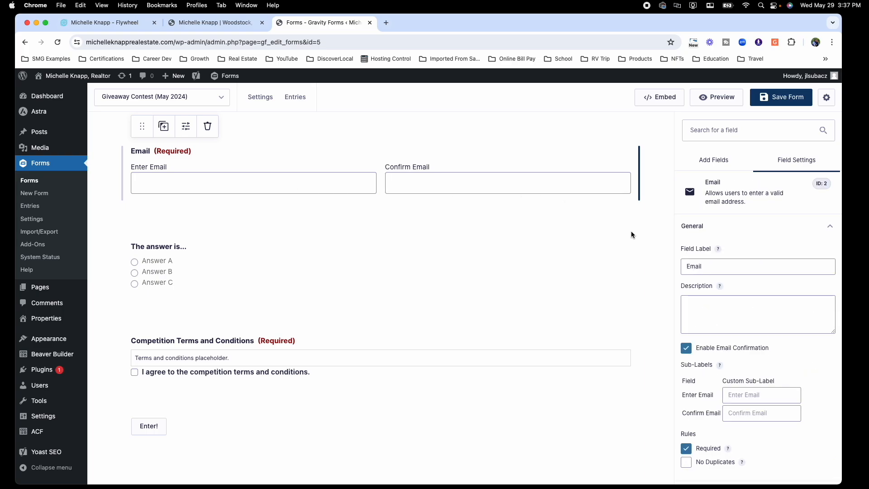
left_click(686, 349)
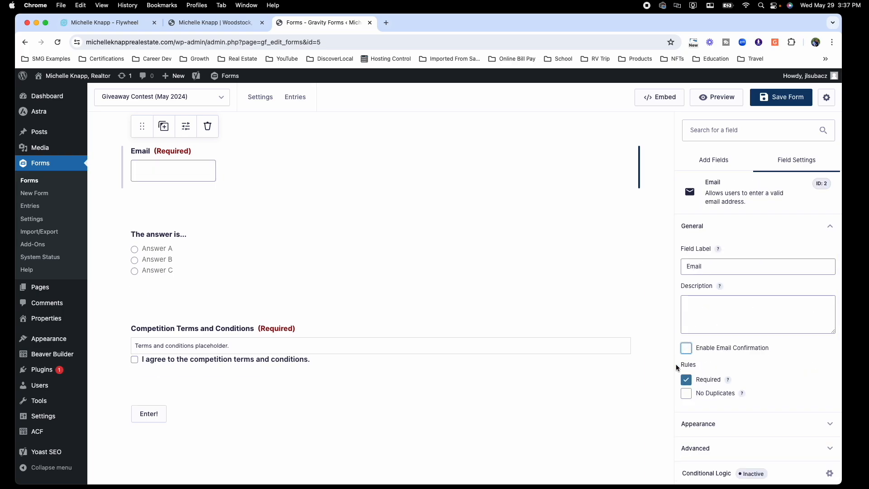
left_click(731, 429)
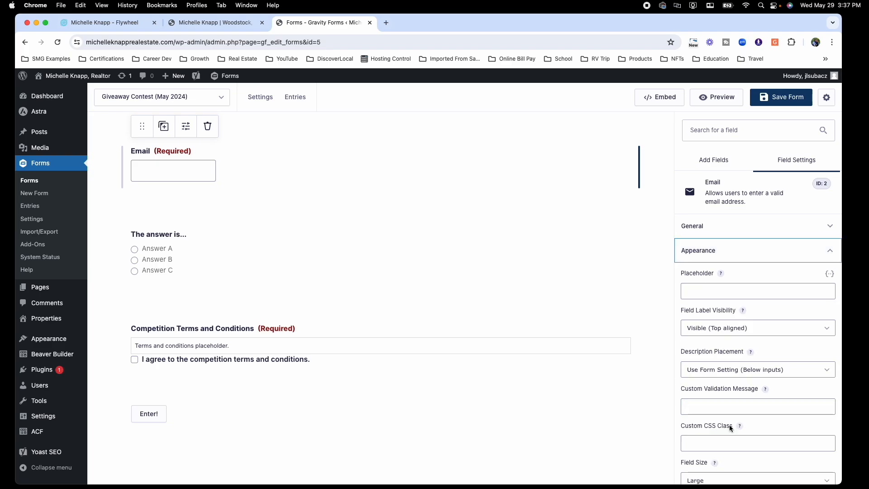
scroll(760, 391, "down", 3)
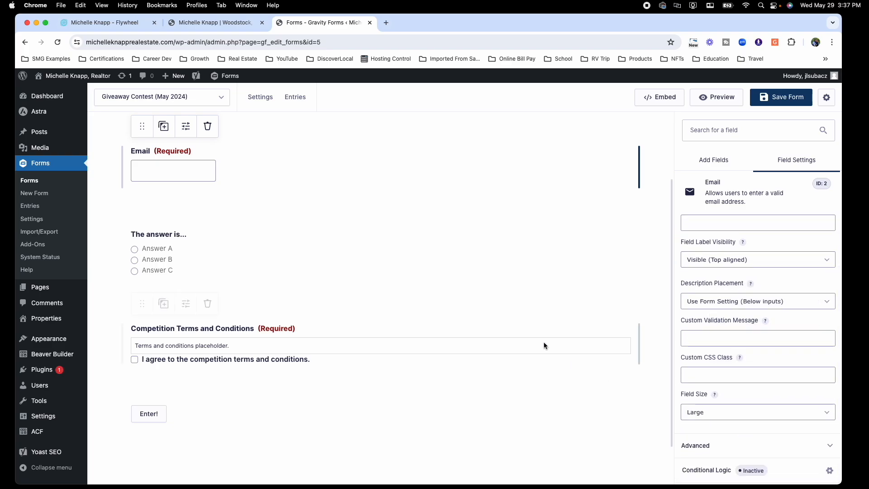
scroll(434, 296, "up", 3)
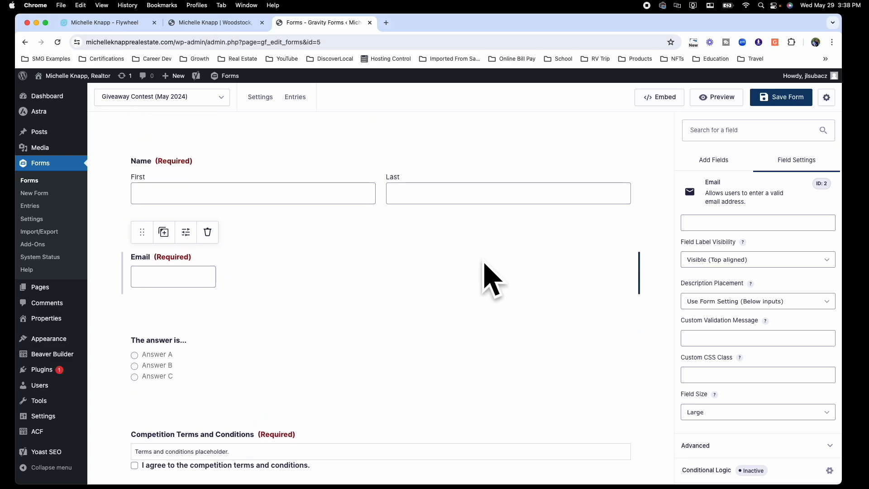
scroll(300, 310, "down", 3)
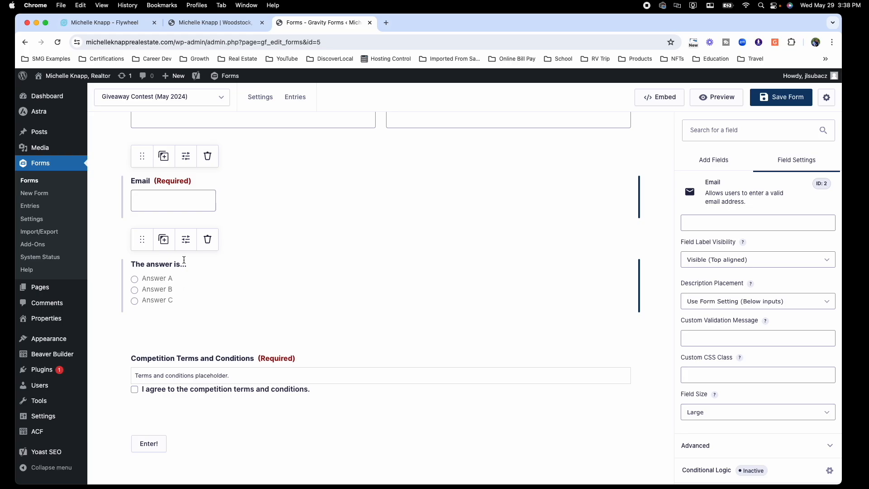
scroll(208, 242, "up", 1)
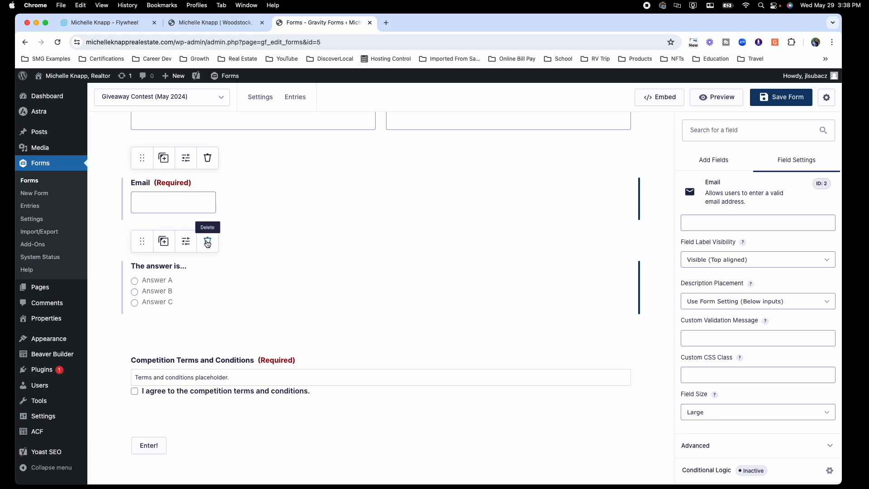
Step: Delete the 'The answer is...' question and start removing the Competition Terms field
left_click(207, 244)
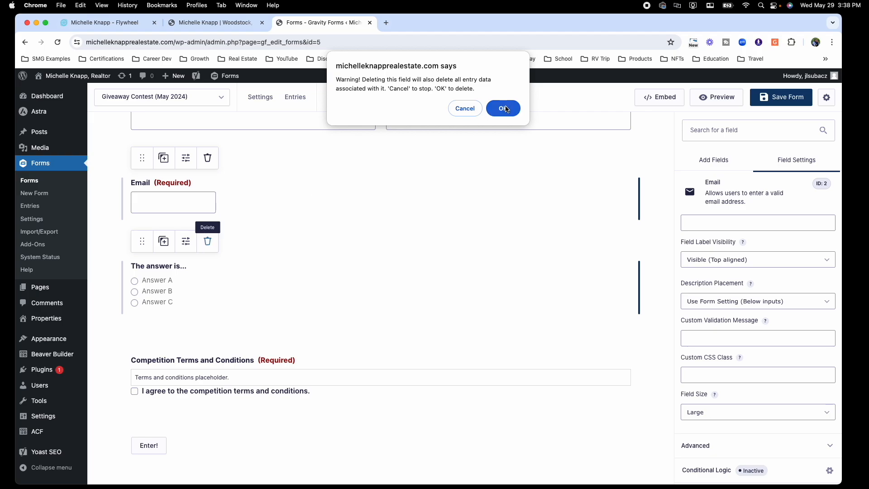
left_click(506, 107)
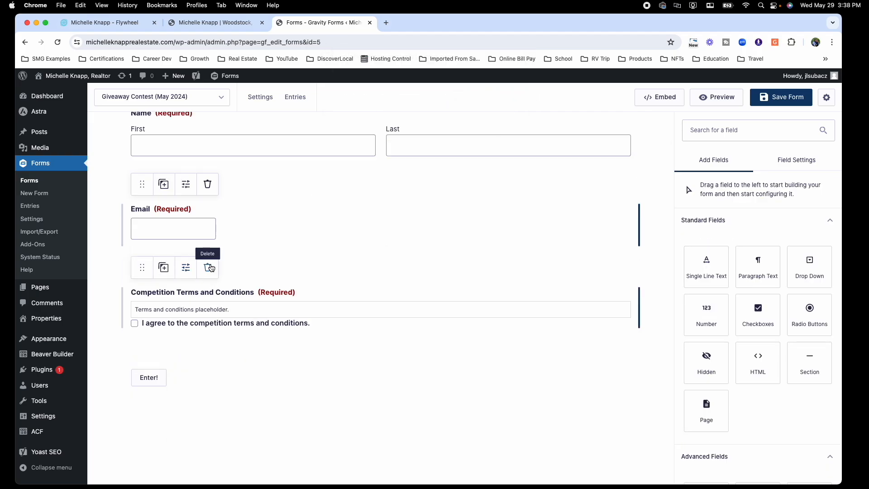
left_click(208, 267)
Step: Confirm removing the terms field and add a required single-line 'Phone Number' field
left_click(503, 108)
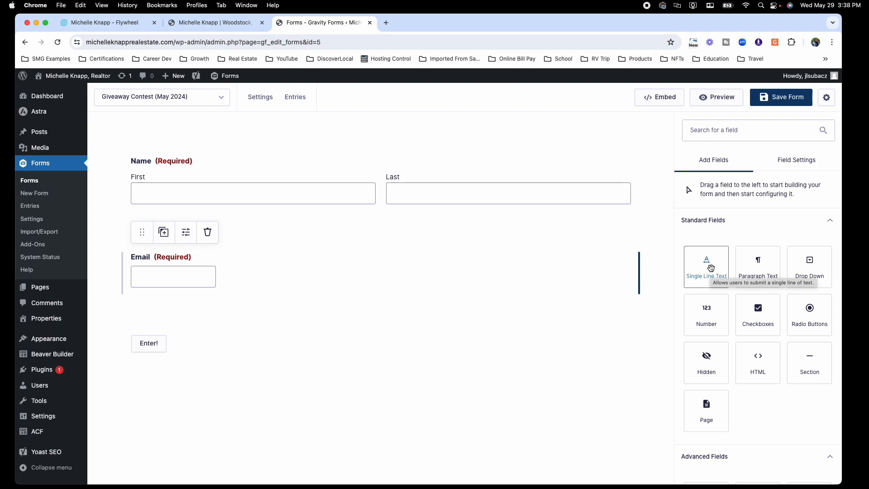
left_click(710, 265)
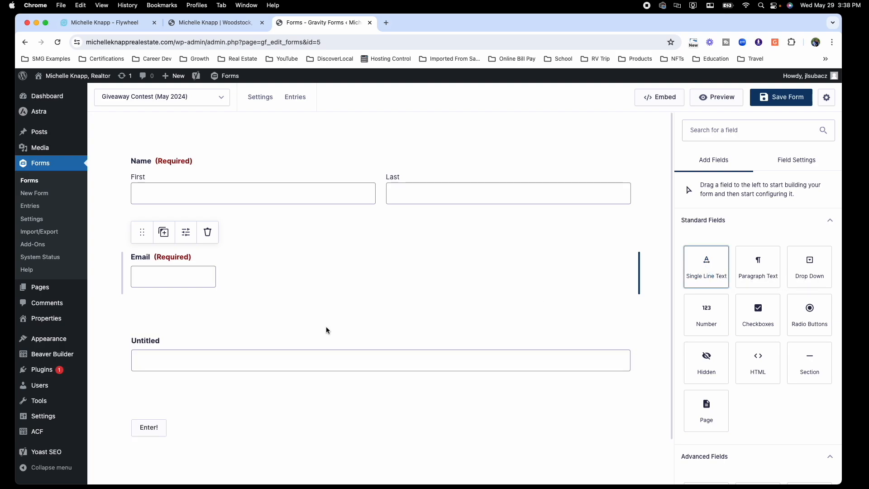
left_click(174, 346)
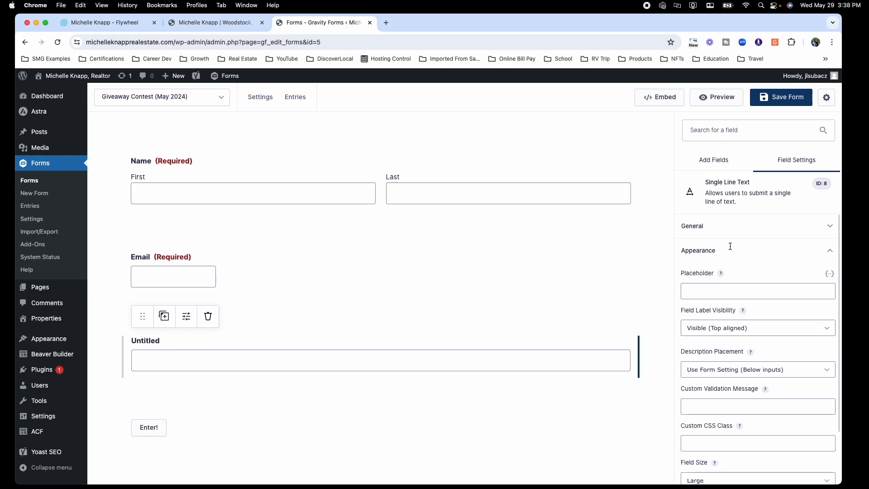
left_click(731, 229)
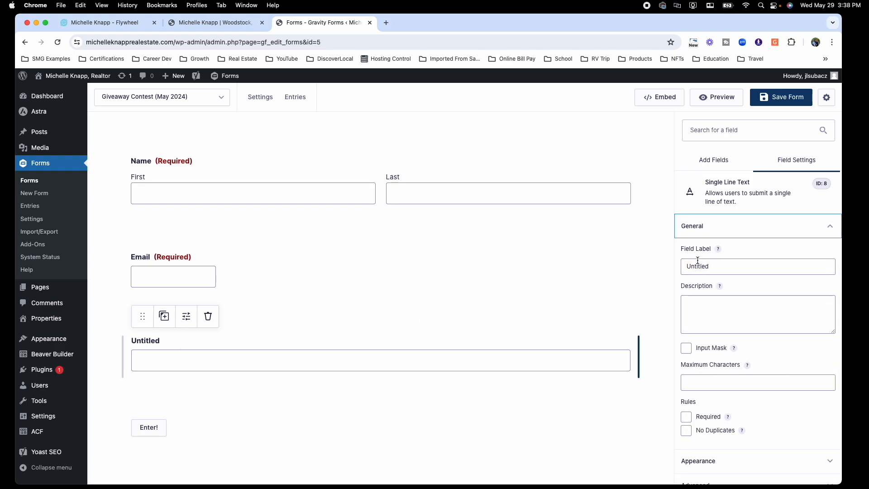
left_click(716, 266)
left_click_drag(716, 266, 679, 269)
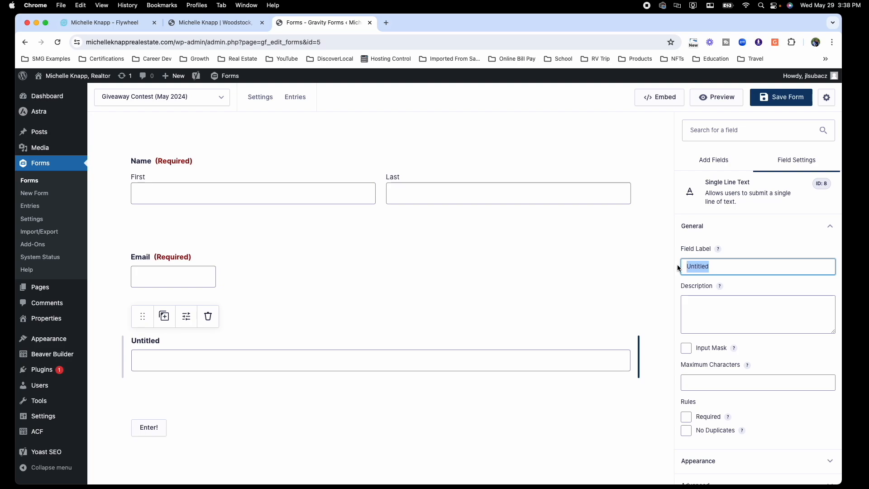
type("Pphone")
key("BackSpace")
key("BackSpace")
key("BackSpace")
key("BackSpace")
key("BackSpace")
type("hone ")
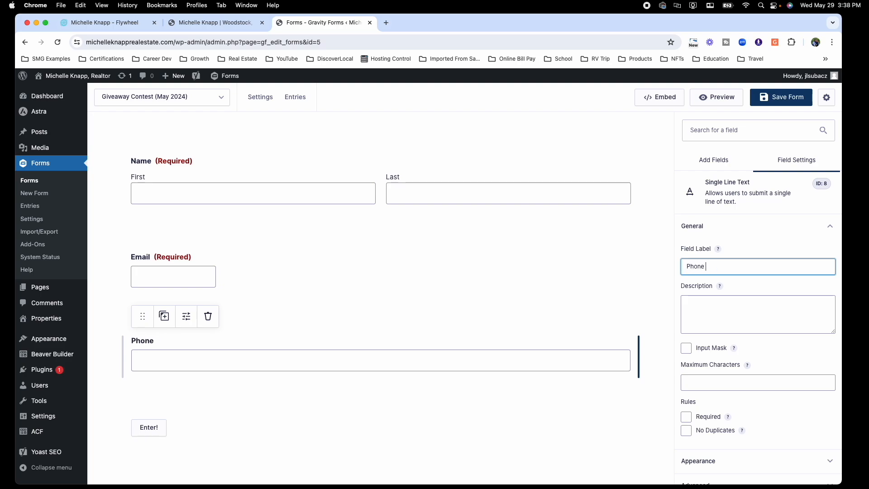
type("Number")
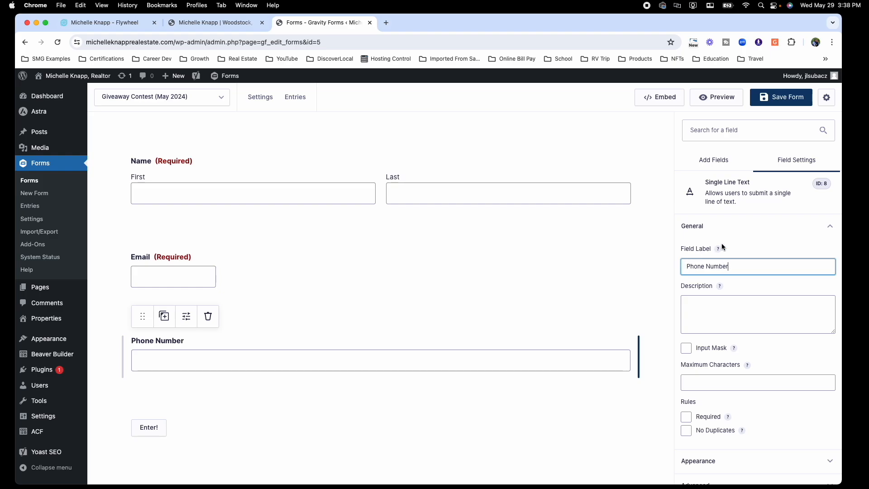
left_click(686, 417)
left_click(346, 313)
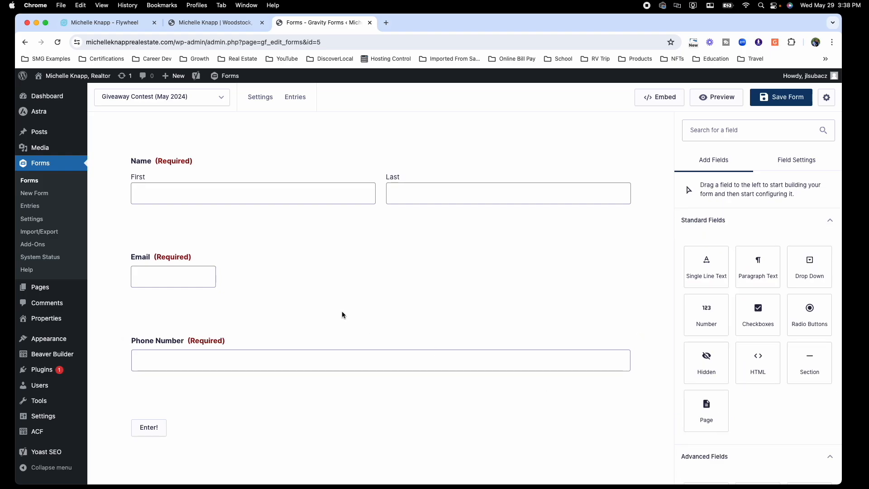
Step: Change the submit button text to 'Enter Content!'
left_click(178, 423)
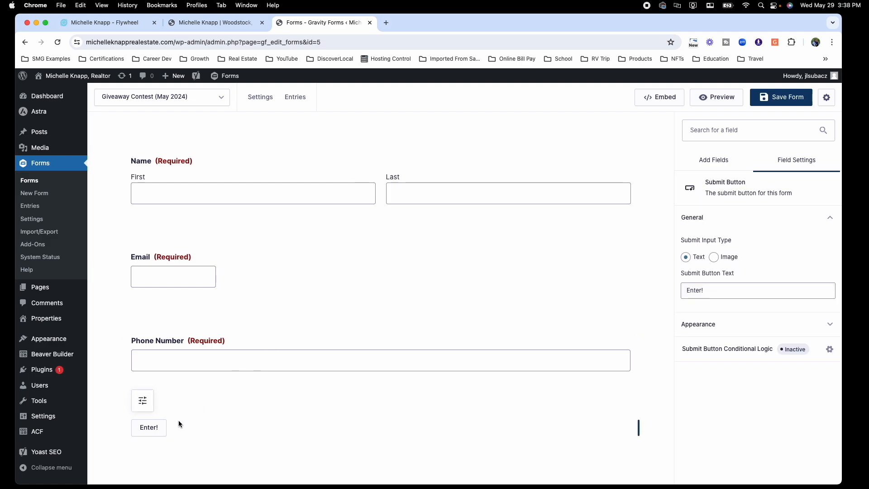
left_click(705, 289)
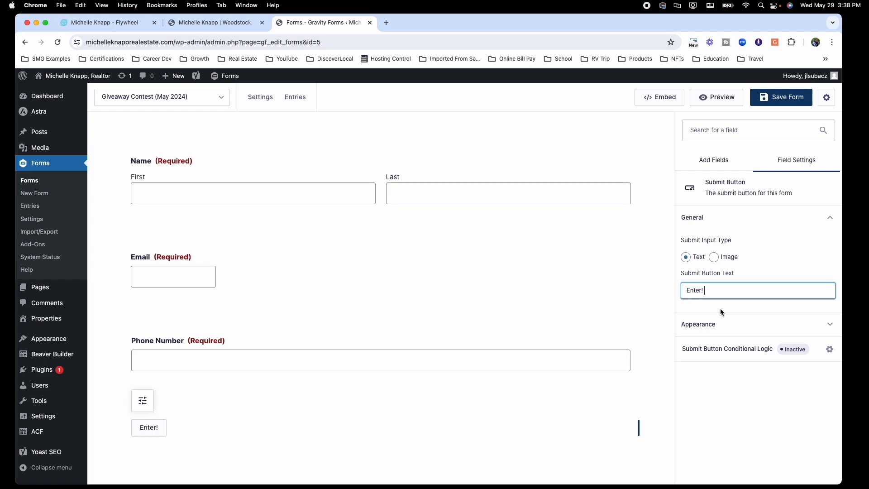
key("BackSpace")
key("BackSpace")
key("BackSpace")
type("er Content!")
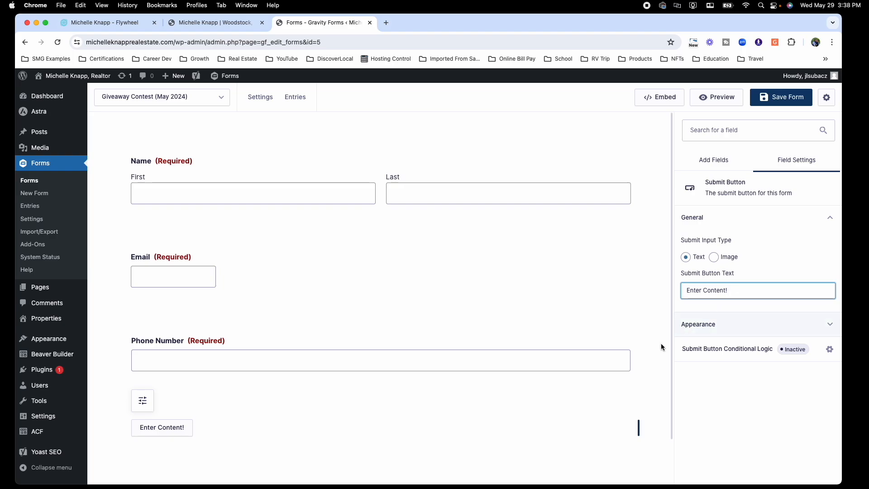
left_click(556, 387)
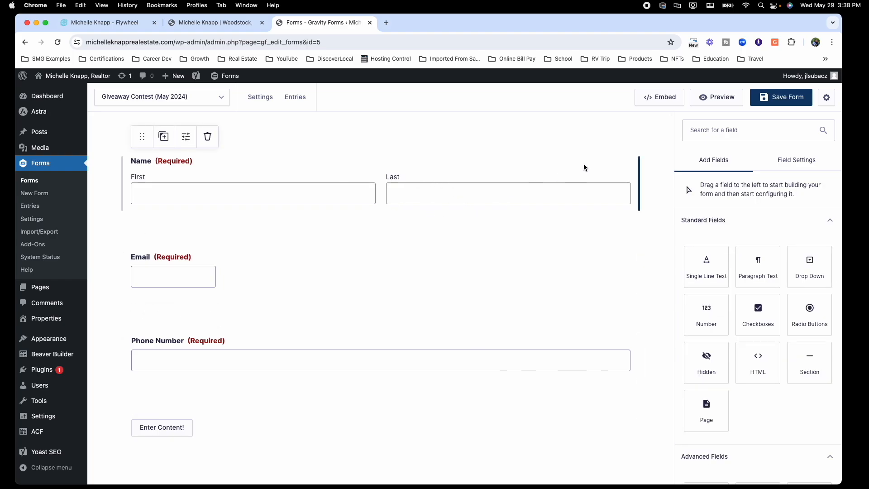
Step: Save the form and open its Default Confirmation for editing
left_click(773, 102)
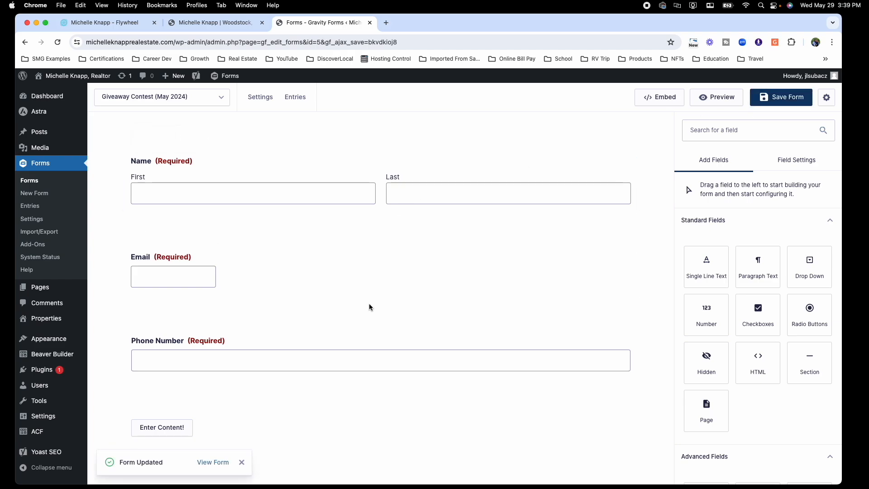
mouse_move(269, 100)
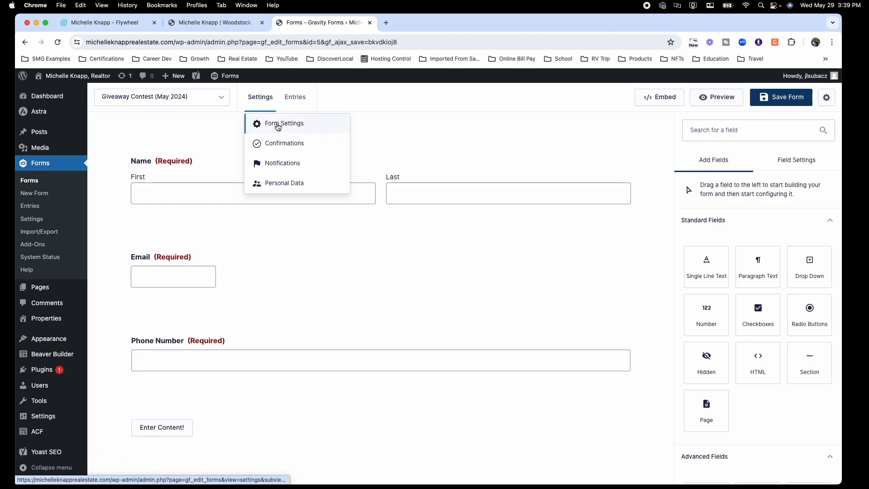
left_click(282, 144)
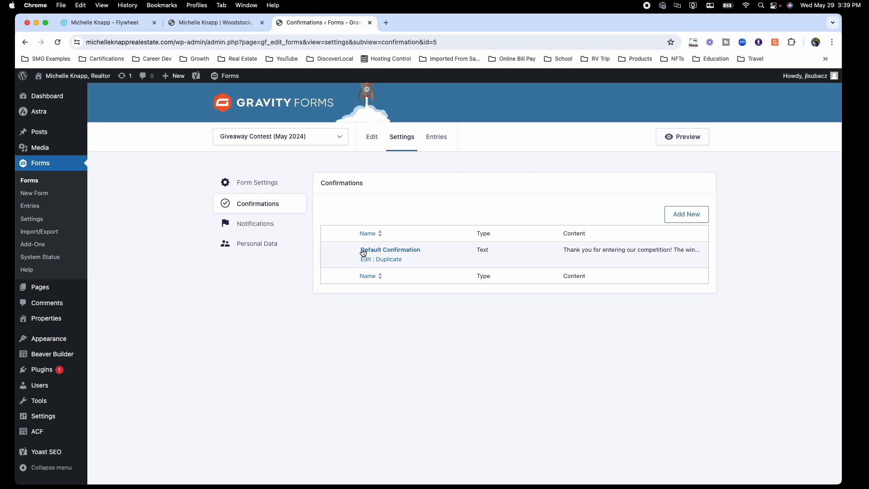
left_click(366, 259)
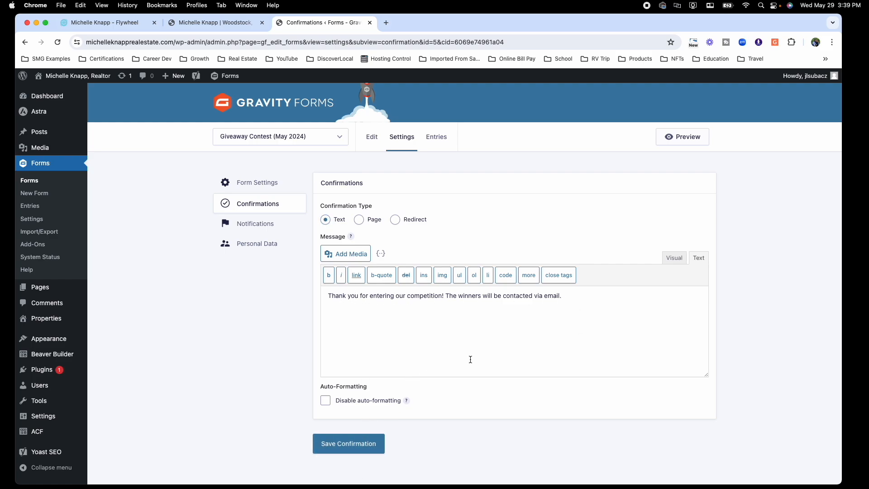
Step: Save the Default Confirmation and go to the form's Notifications settings
left_click(355, 447)
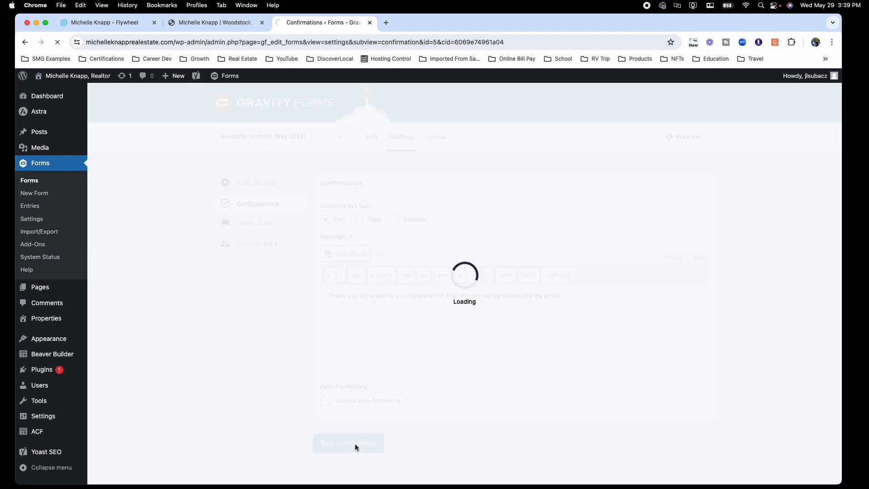
mouse_move(404, 153)
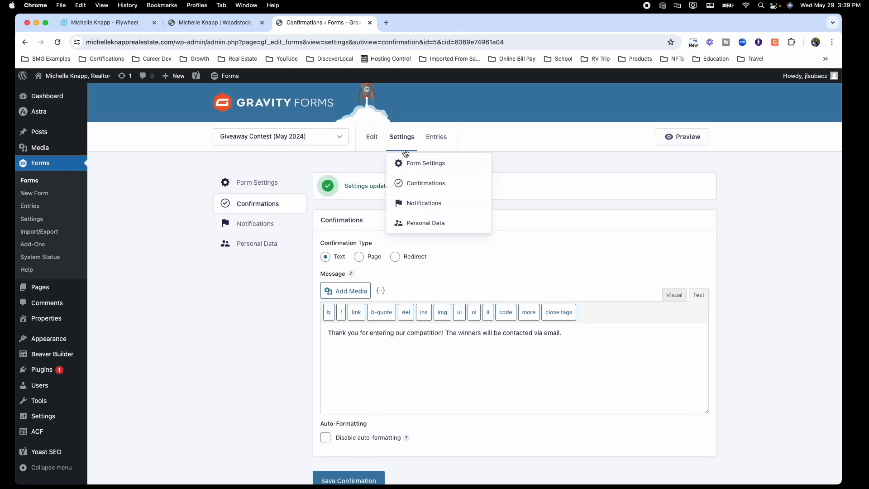
left_click(416, 204)
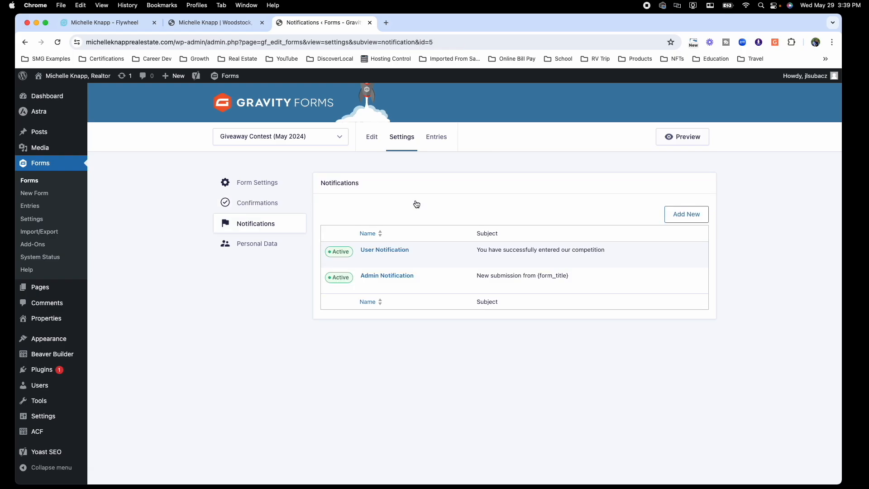
mouse_move(392, 250)
Step: Open the User Notification, keeping the Email field as its recipient
left_click(365, 260)
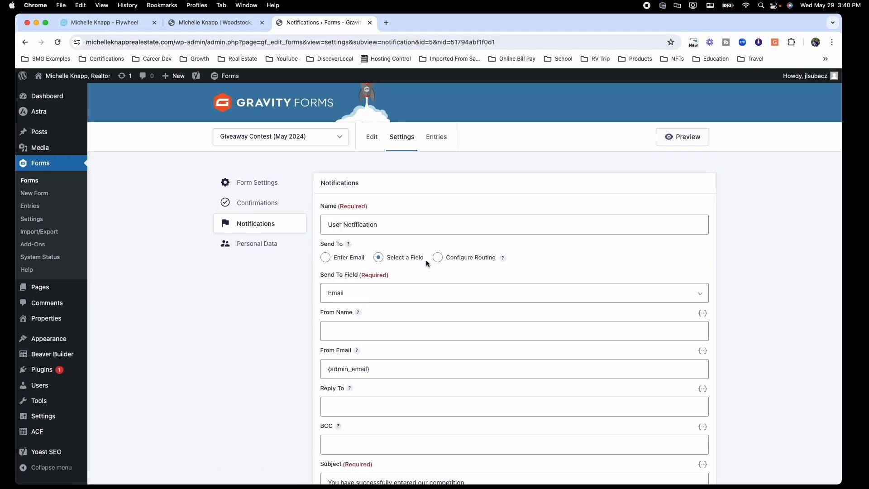
scroll(426, 260, "down", 2)
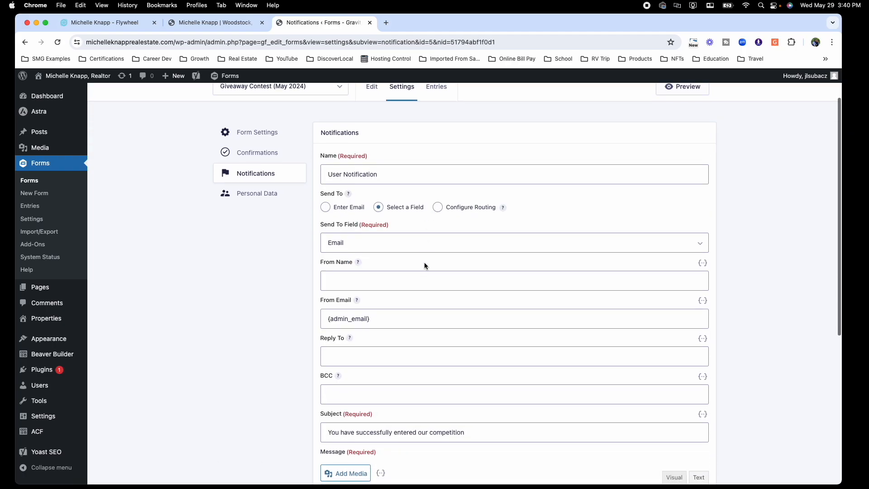
left_click(355, 248)
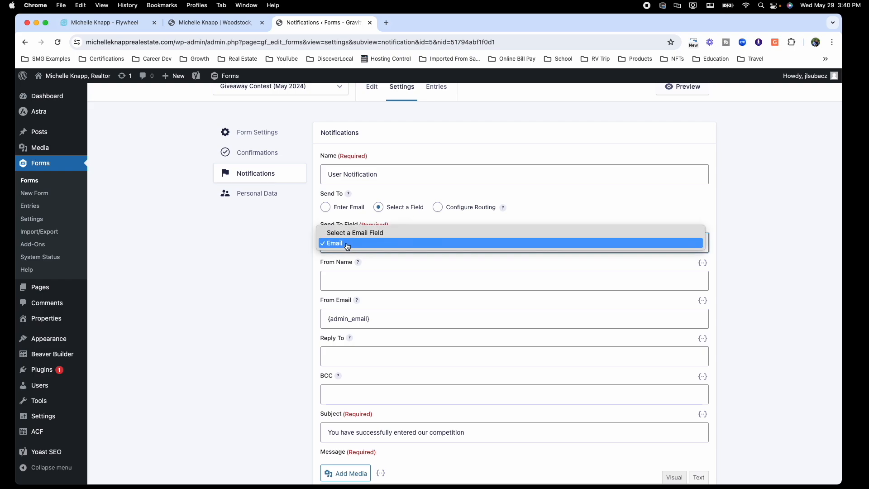
left_click(349, 245)
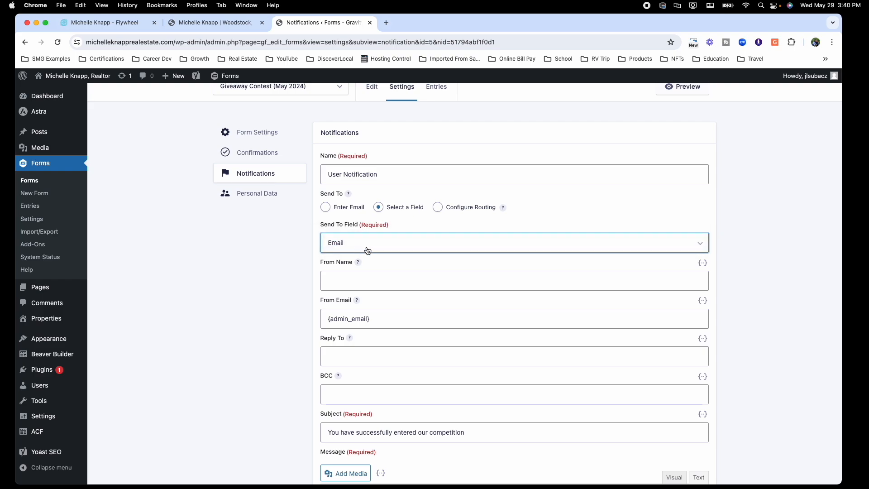
left_click(376, 282)
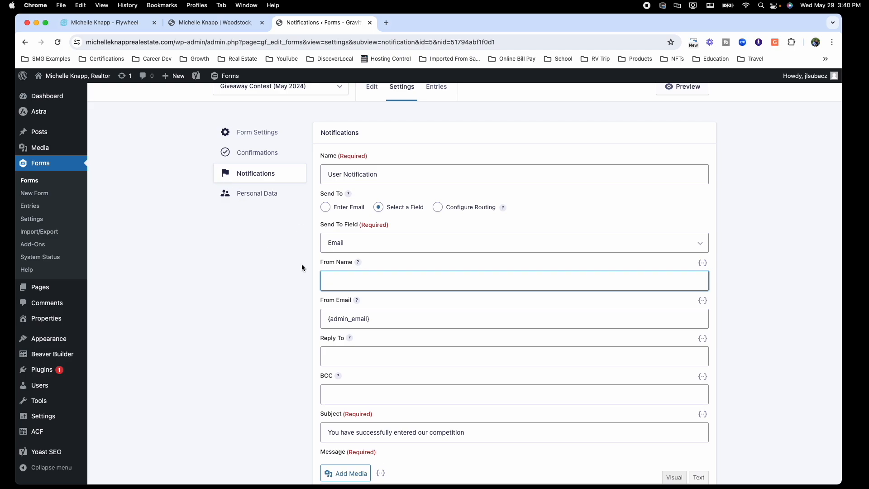
scroll(301, 265, "down", 3)
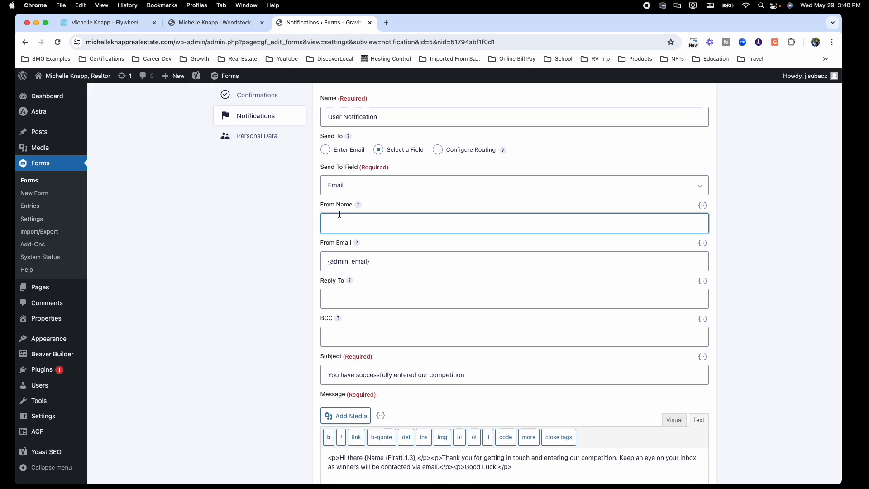
Step: Replace the {admin_email} From Email with the owner's address and paste it into Reply To
left_click(384, 261)
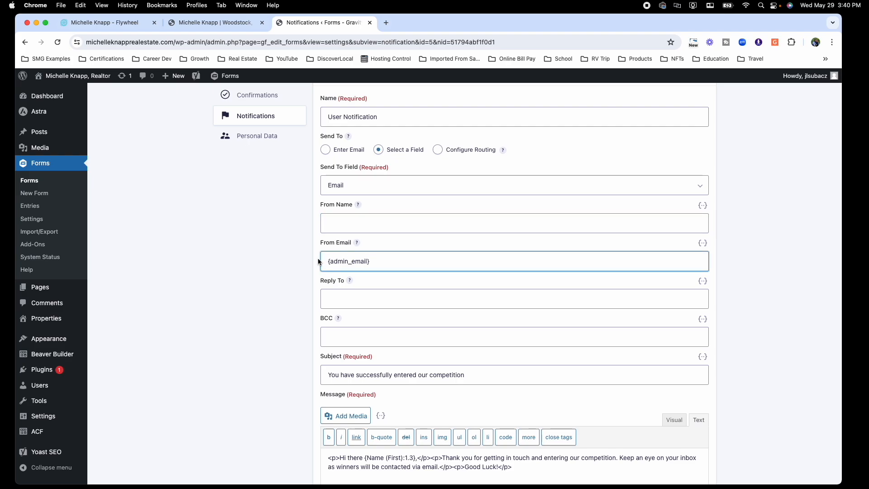
left_click_drag(326, 261, 380, 258)
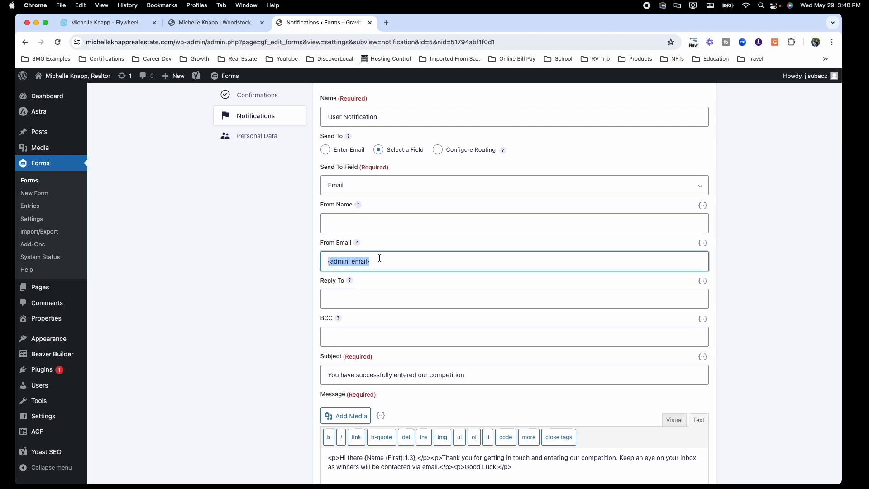
type("your")
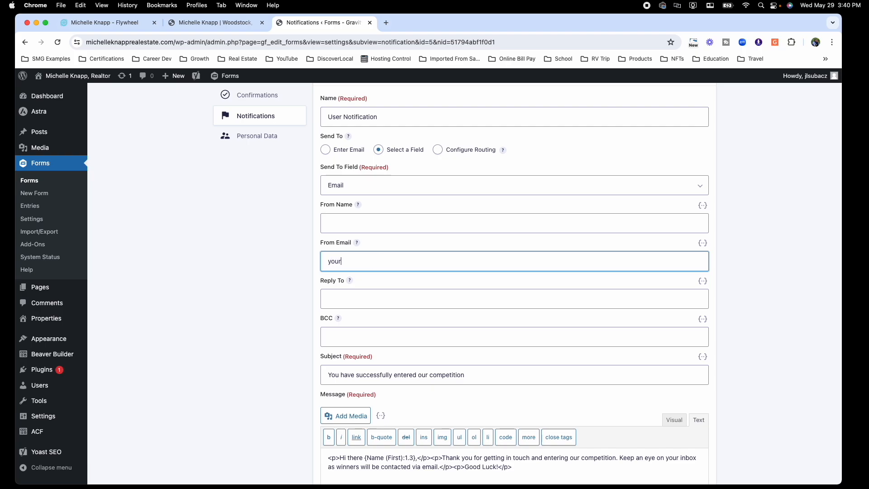
type("-name@gmail.com")
triple_click(328, 263)
key("super+c")
left_click(349, 300)
key("super+v")
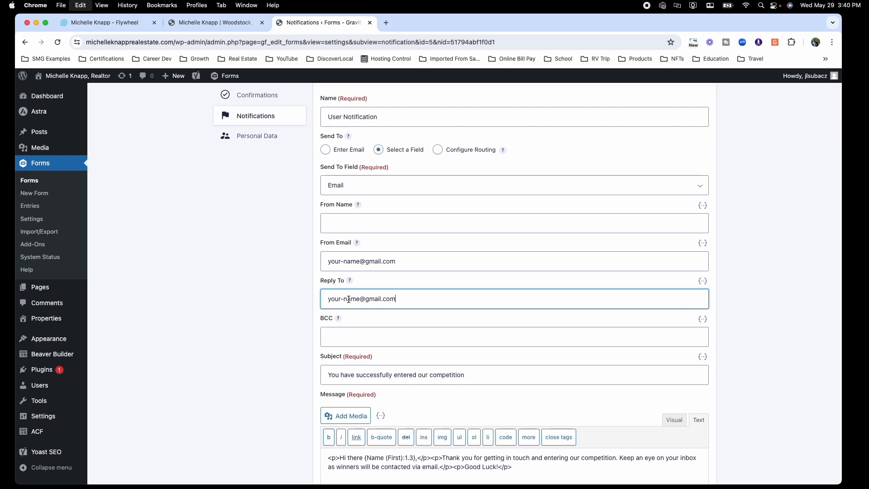
Step: Check the message in formatted view and save the User Notification
scroll(353, 305, "down", 3)
left_click(341, 286)
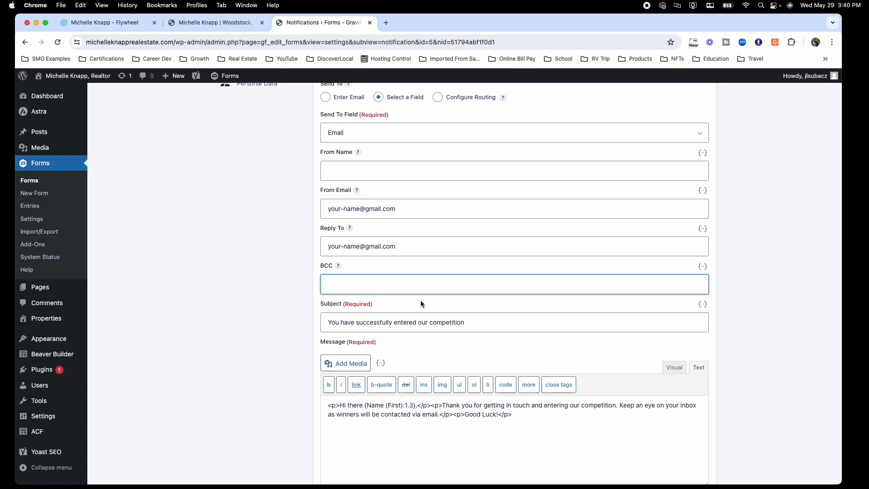
scroll(421, 300, "down", 3)
scroll(393, 301, "down", 4)
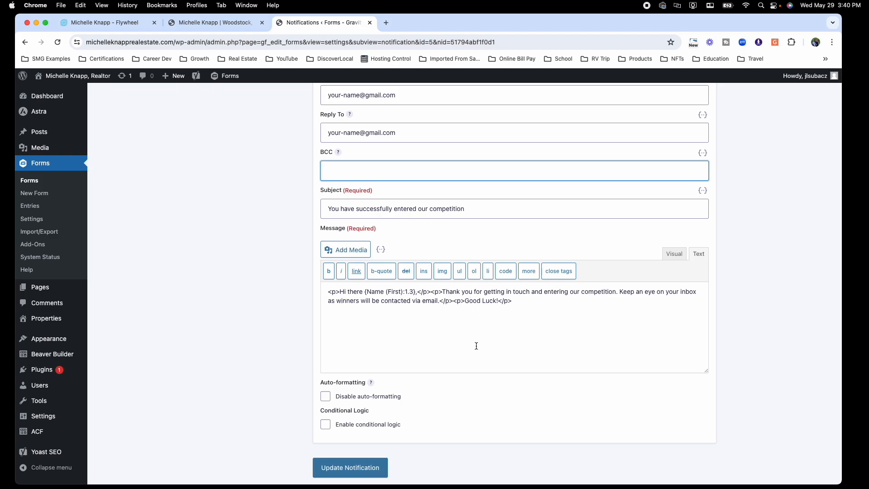
left_click(670, 254)
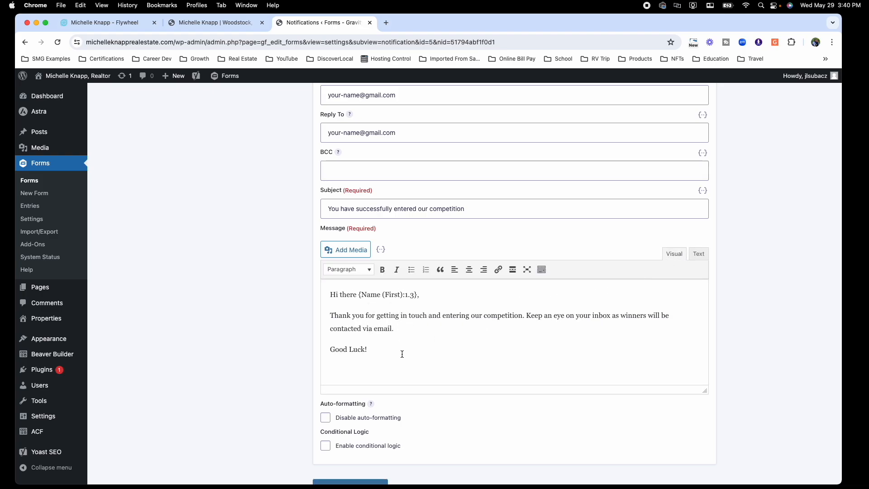
left_click(698, 254)
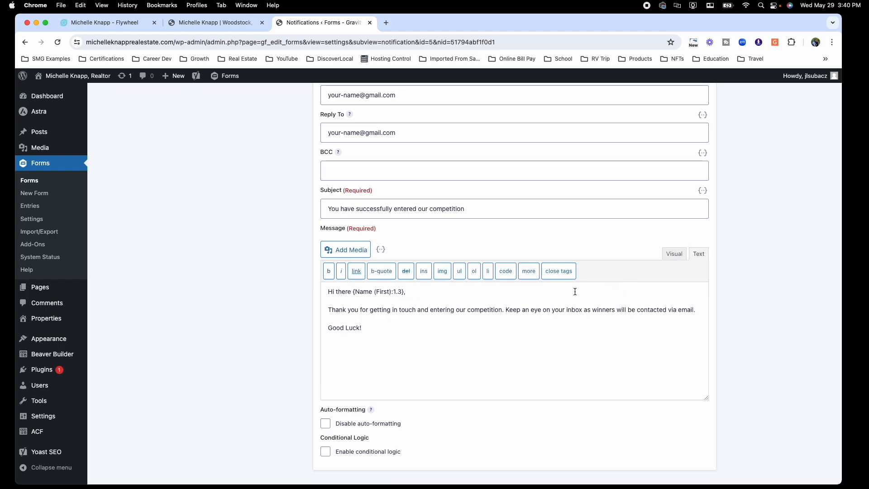
left_click(676, 255)
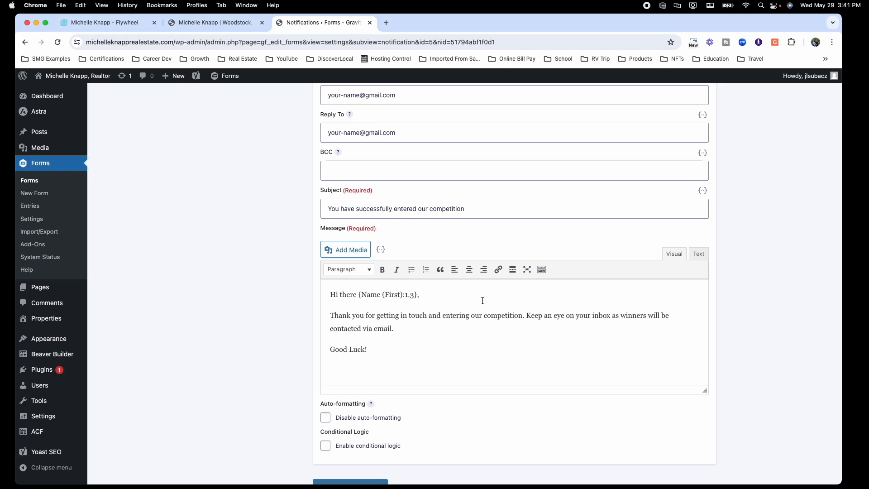
scroll(483, 301, "down", 3)
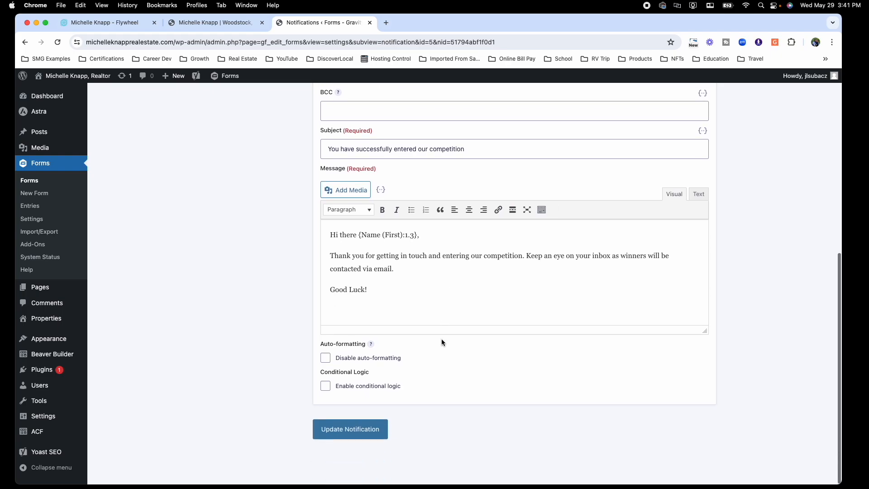
left_click(366, 437)
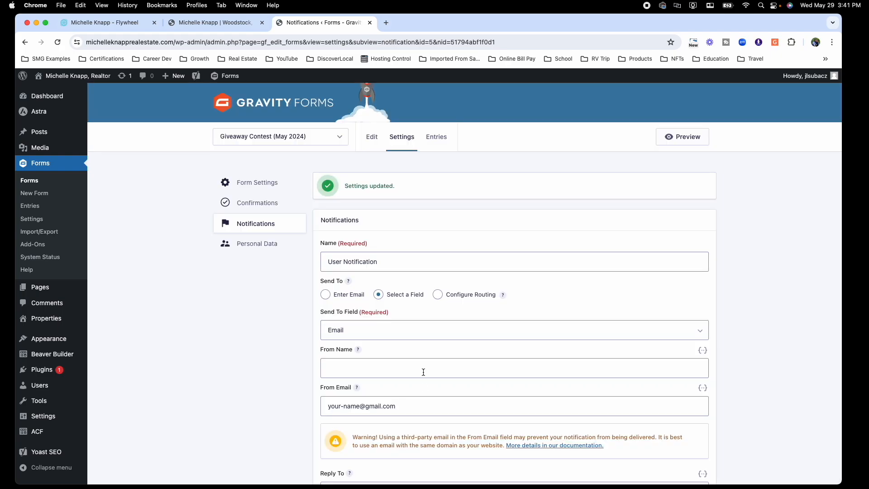
mouse_move(407, 136)
left_click(415, 205)
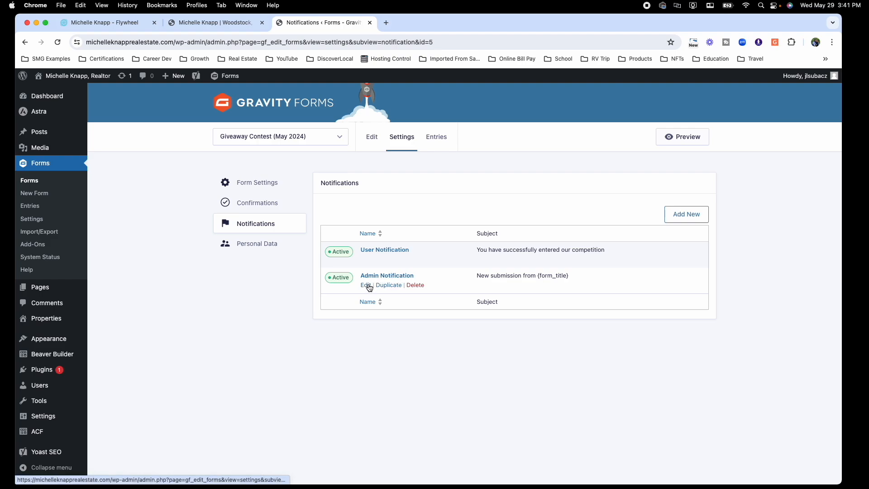
left_click(366, 285)
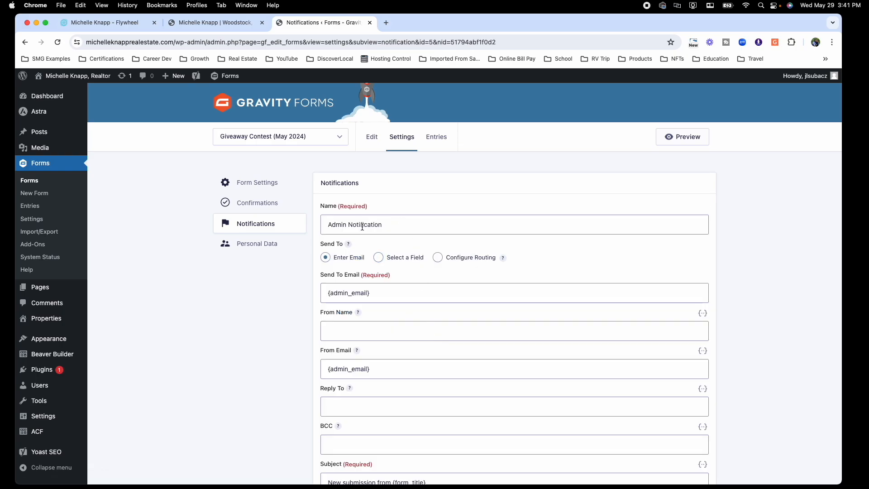
scroll(385, 228, "down", 1)
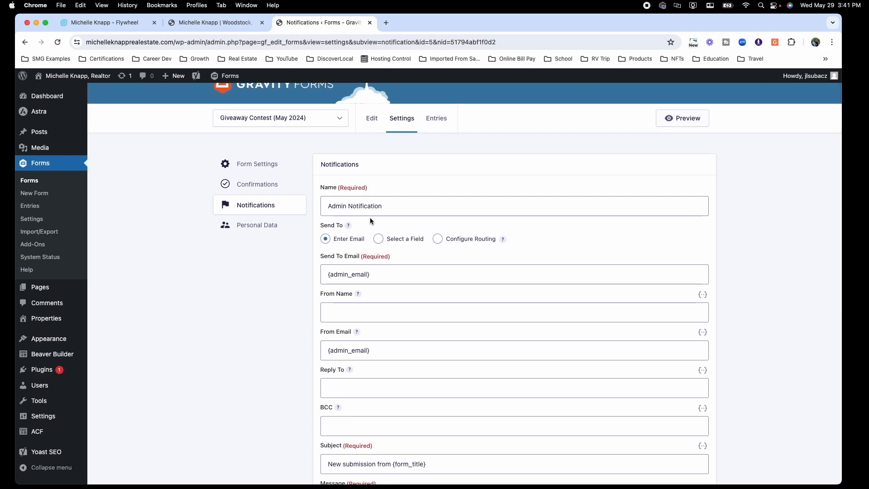
scroll(371, 221, "down", 2)
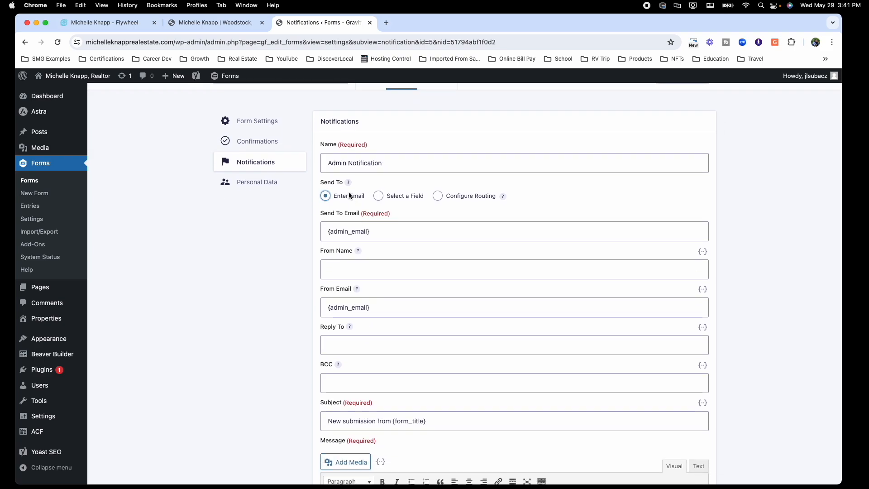
scroll(343, 197, "down", 1)
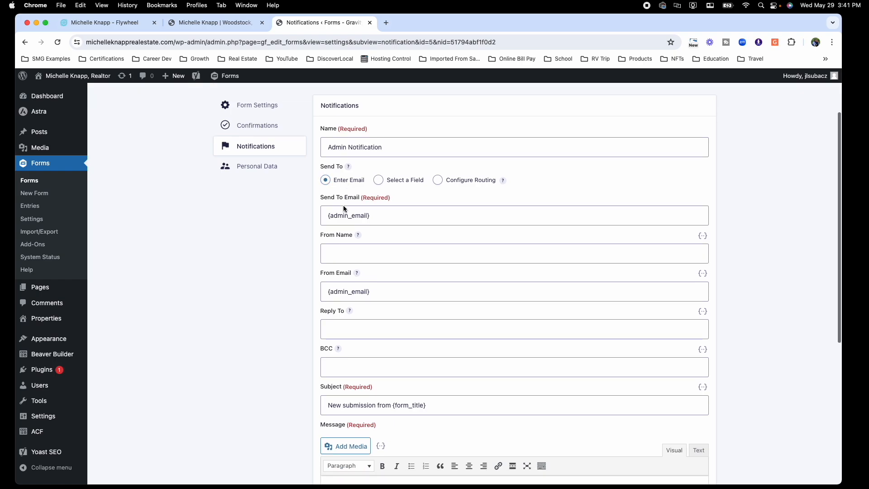
Step: Send the Admin Notification to the owner's e-mail, with From Name 'Your Name'
left_click(385, 215)
left_click_drag(385, 216, 320, 216)
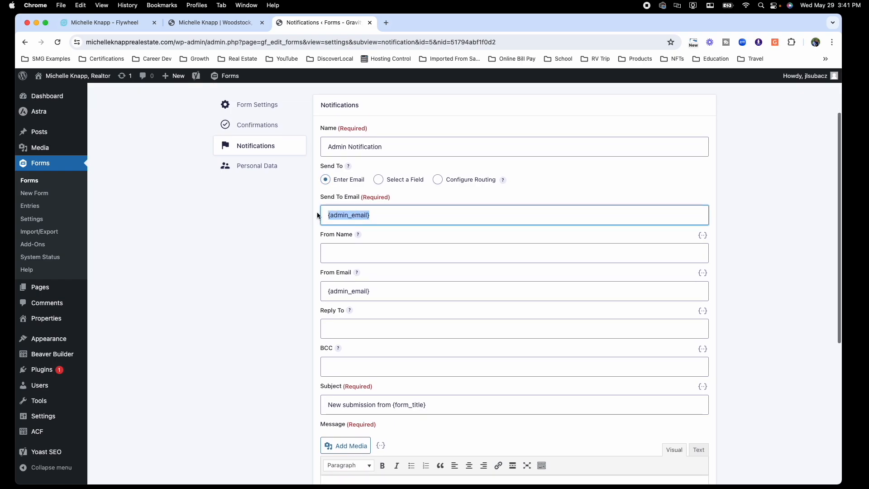
key("super+v")
scroll(343, 228, "down", 1)
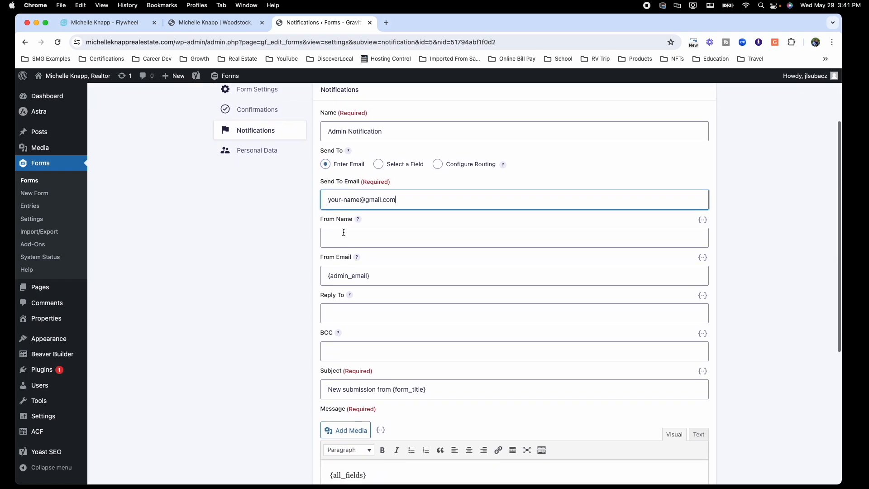
left_click(347, 233)
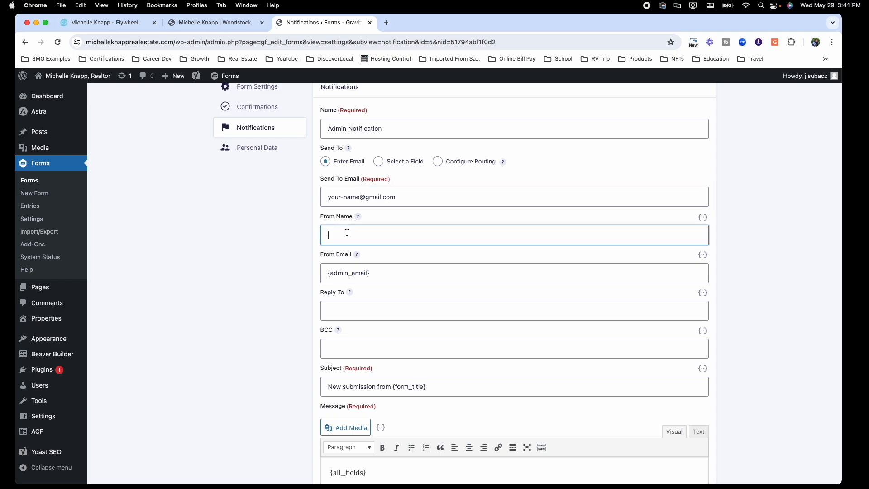
type("Your Name")
left_click_drag(372, 274, 327, 270)
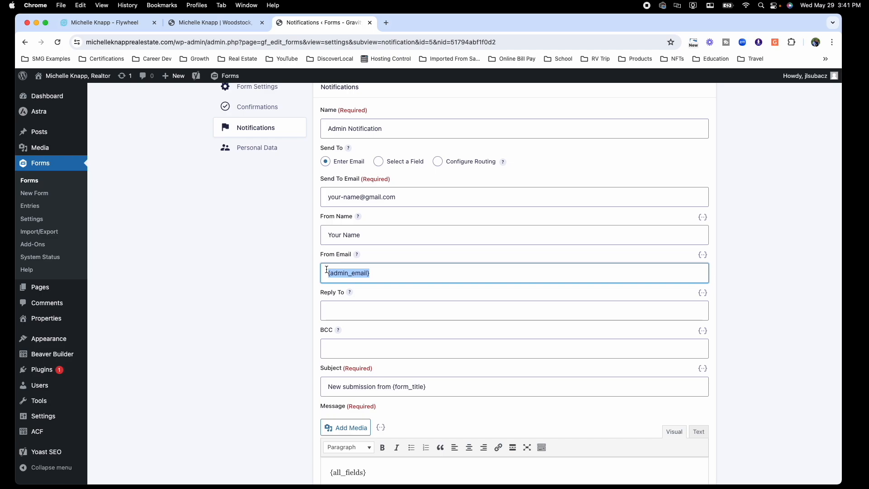
key("cmd+v")
Step: Set a no-reply sender address and paste the owner's e-mail into Reply To
scroll(376, 278, "down", 3)
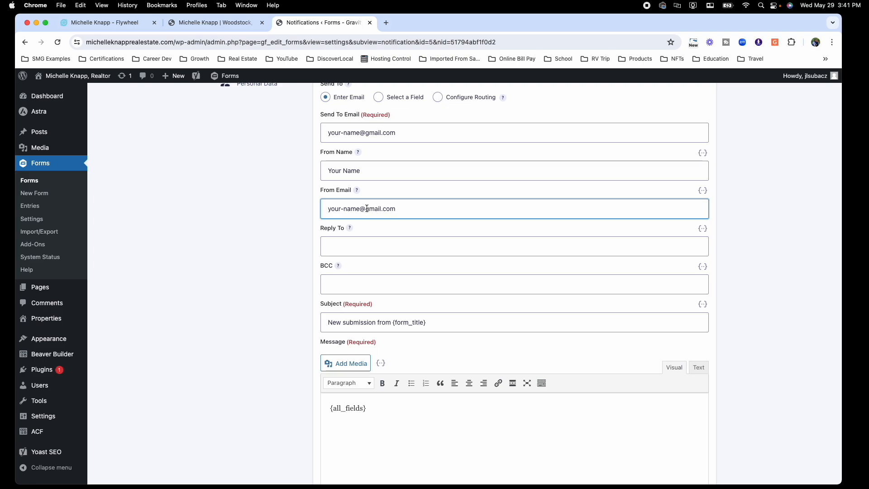
left_click_drag(395, 209, 325, 210)
key("super+c")
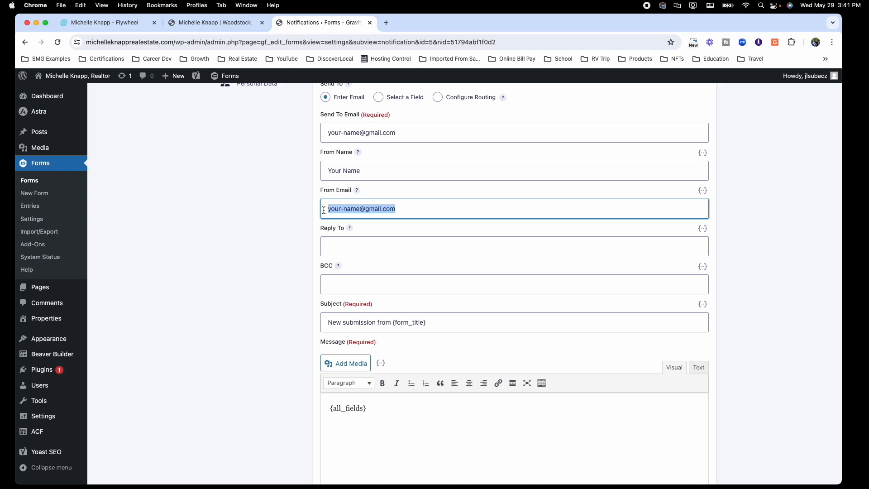
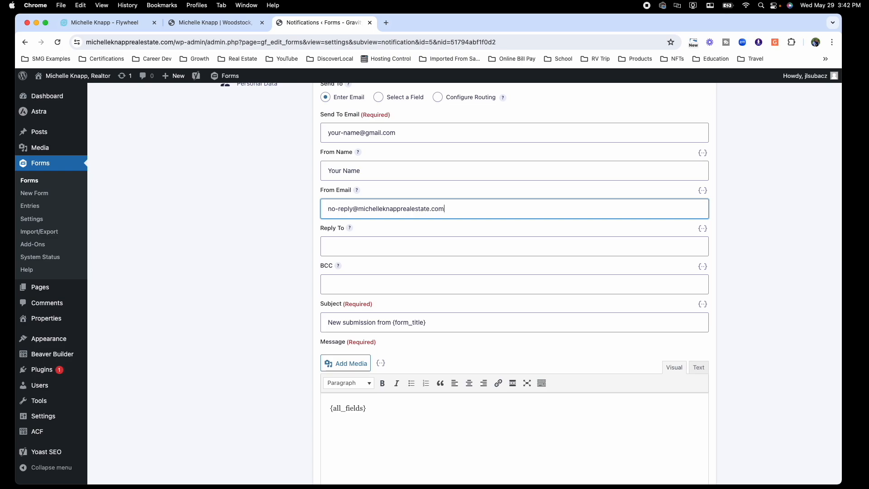
left_click(339, 245)
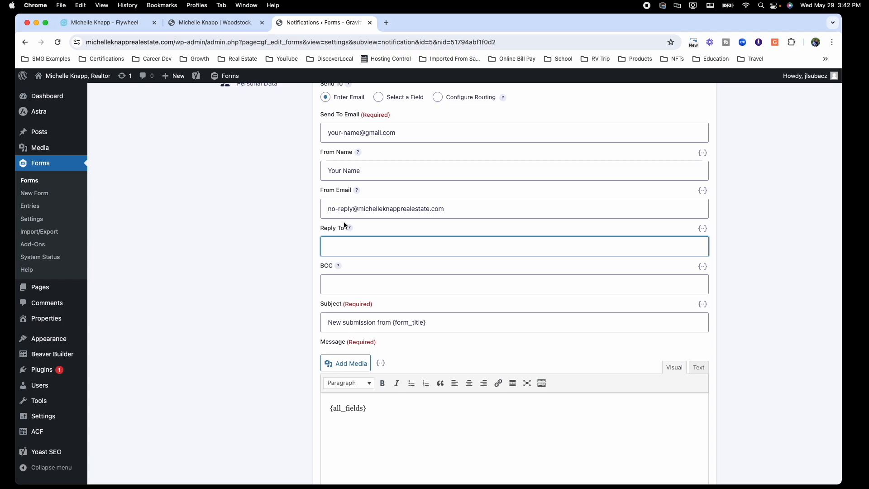
key("super+v")
Step: Change the subject to 'New Contest Entry' and save the Admin Notification
scroll(363, 249, "down", 1)
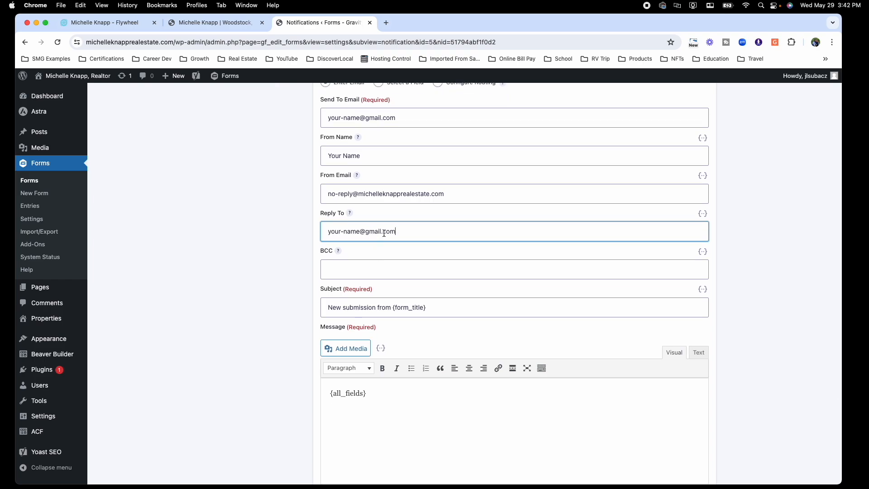
scroll(344, 259, "down", 2)
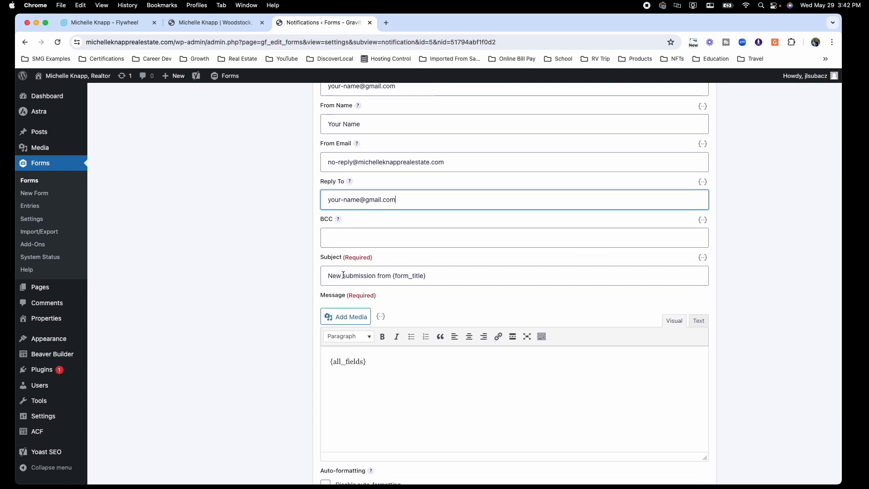
left_click_drag(343, 276, 432, 278)
type("Contest Entry")
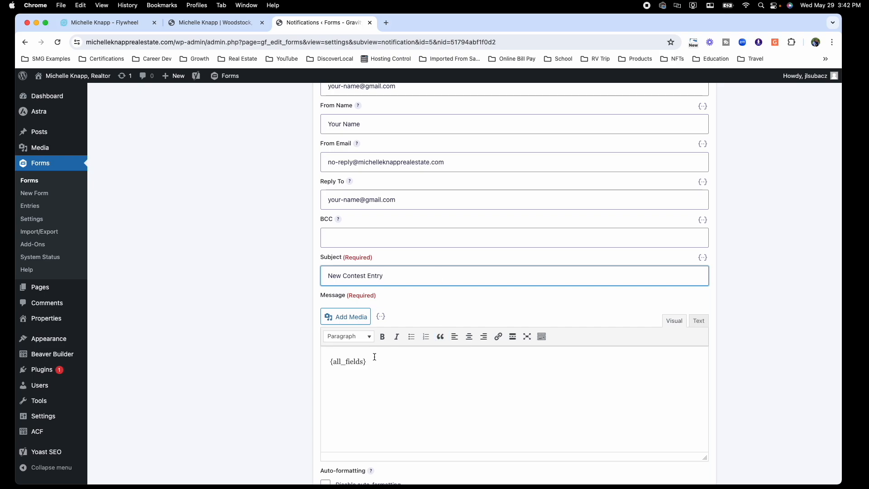
scroll(375, 357, "down", 5)
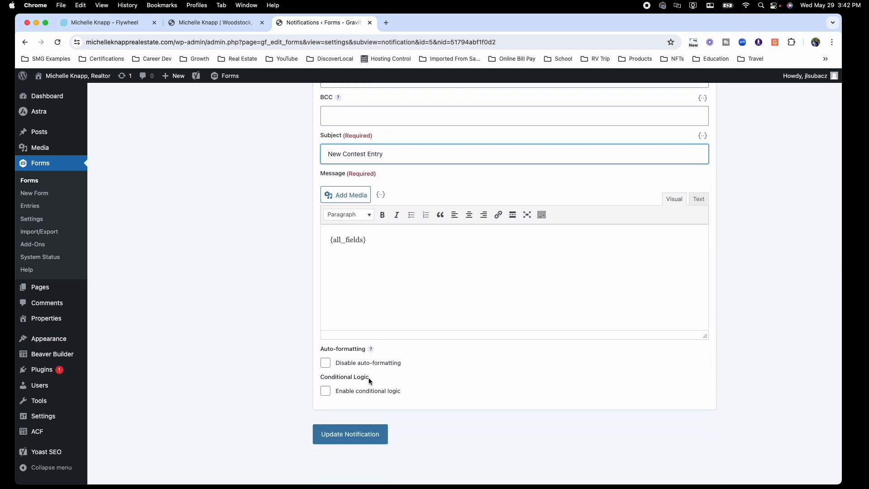
scroll(369, 377, "up", 8)
scroll(370, 354, "down", 8)
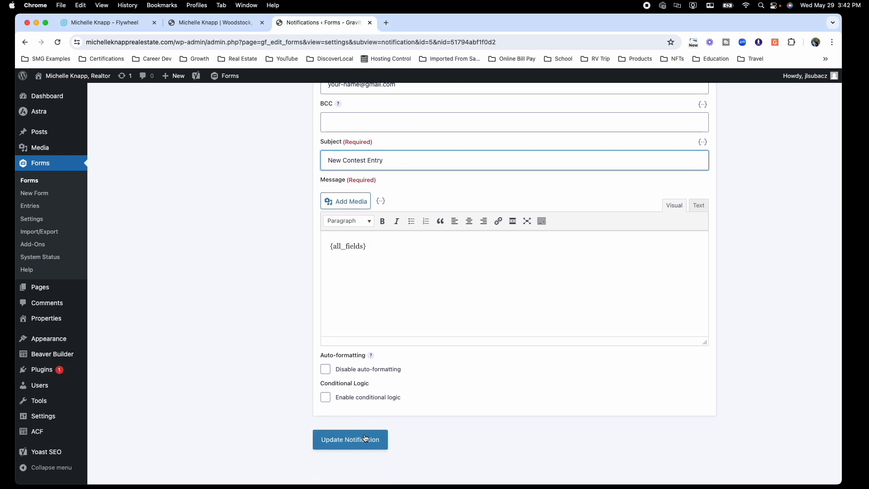
left_click(356, 446)
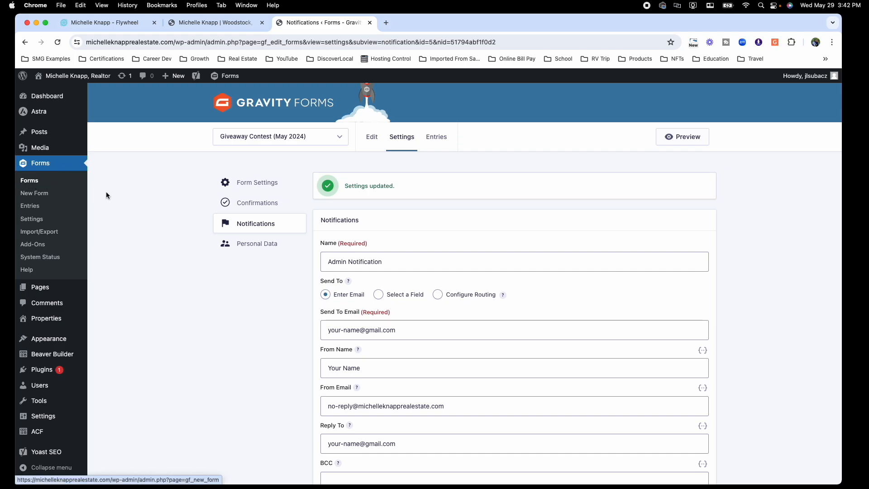
Step: Add a page titled 'May 2024 Giveaway Contest' from Pages and publish it empty
mouse_move(43, 288)
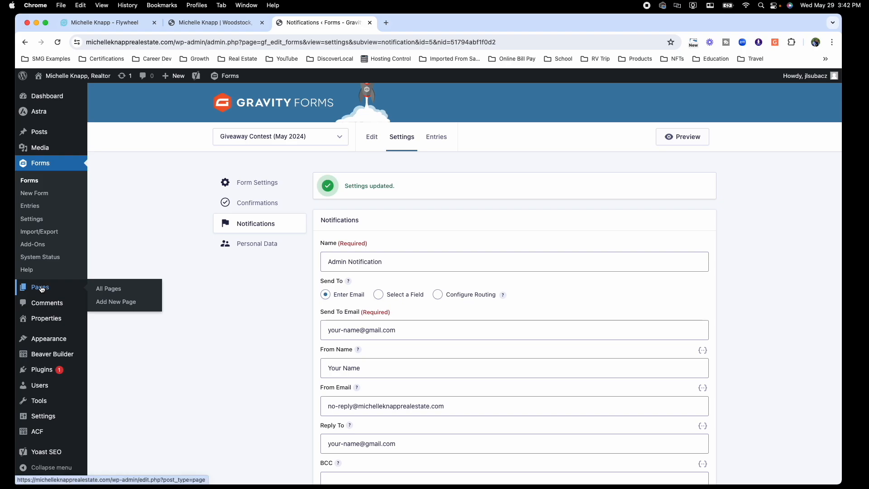
left_click(42, 288)
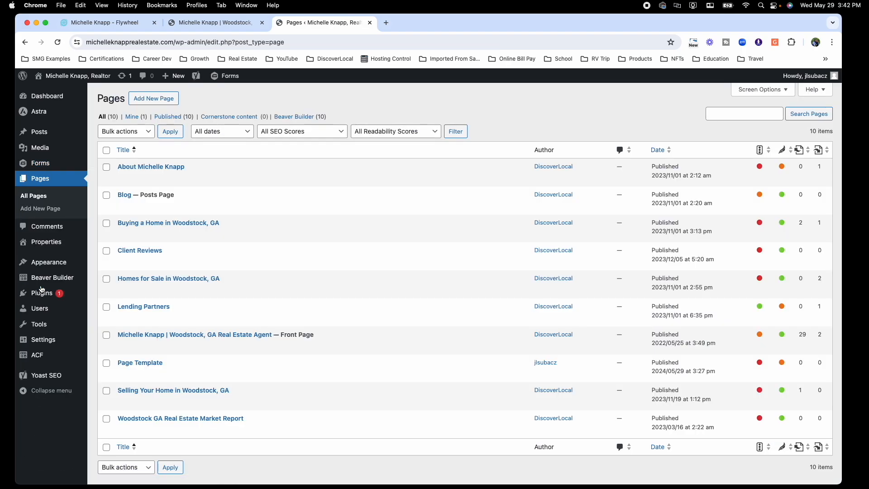
left_click(147, 101)
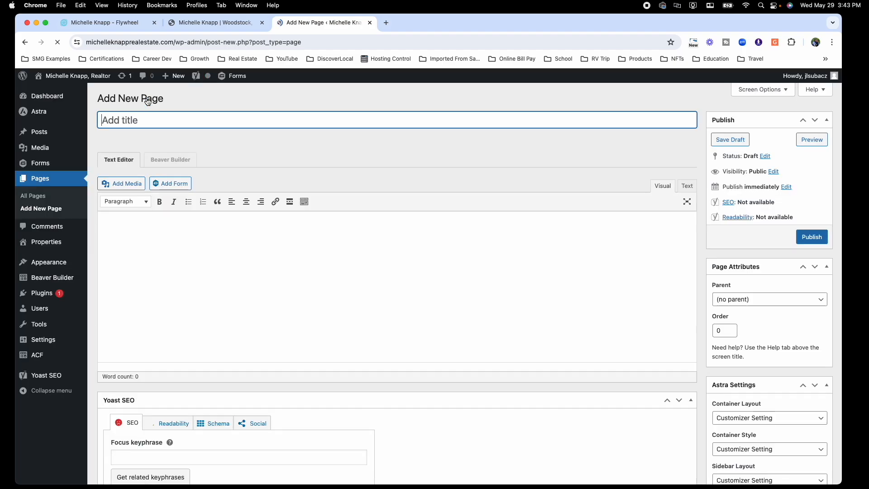
type("M")
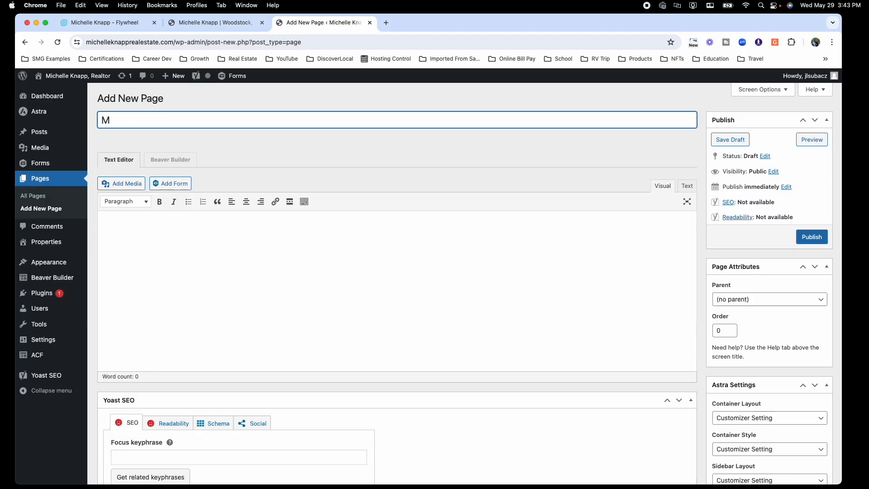
type("ay 2024 Giveaway Contest")
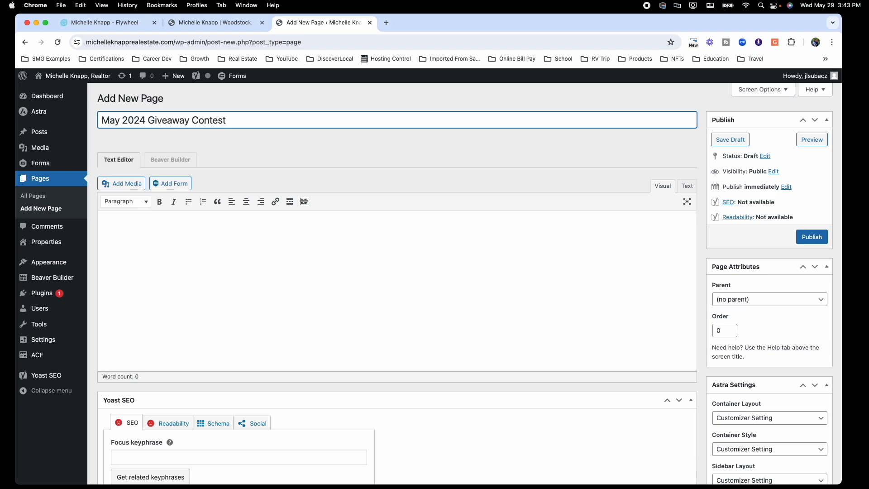
left_click(177, 132)
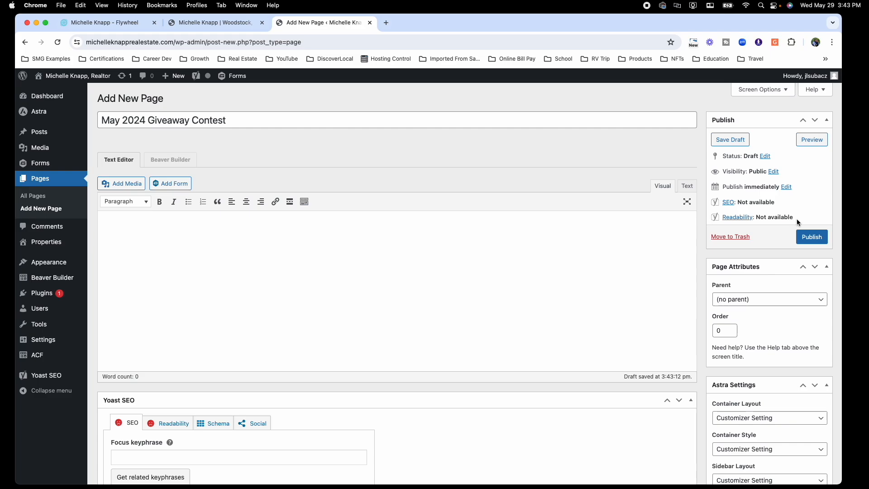
left_click(812, 238)
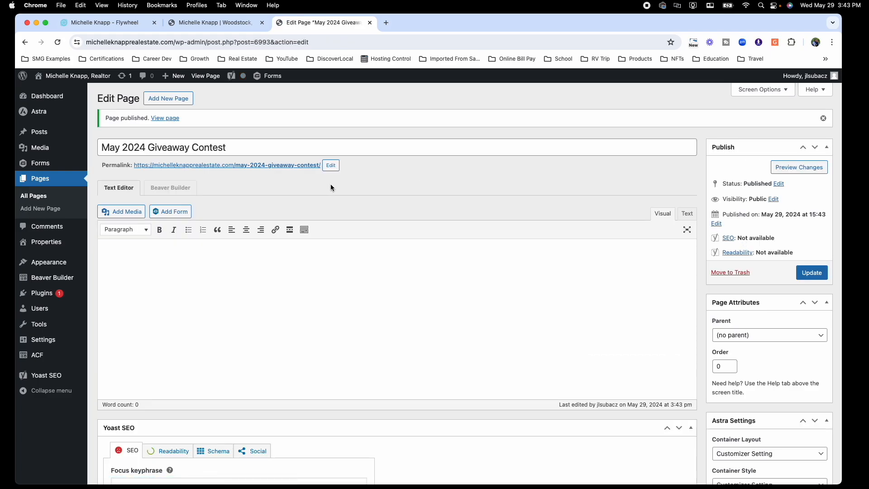
Step: Open the page in Beaver Builder and apply the saved Giveaway Template
left_click(172, 189)
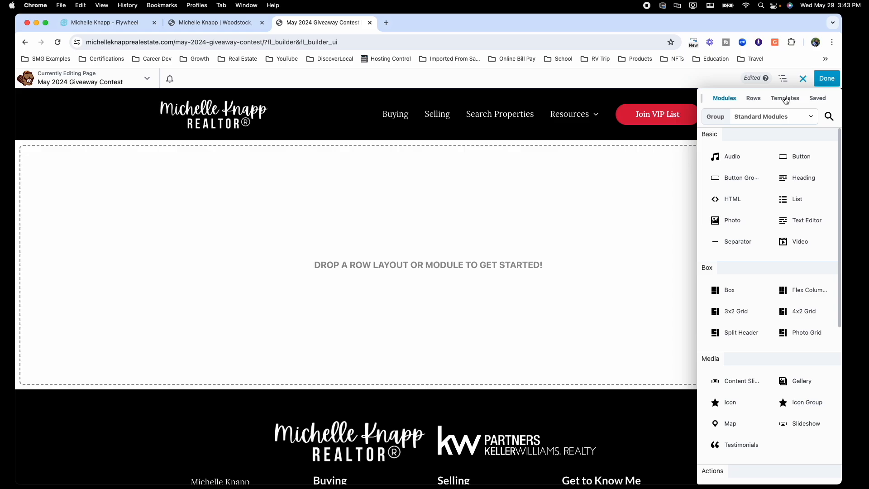
left_click(786, 98)
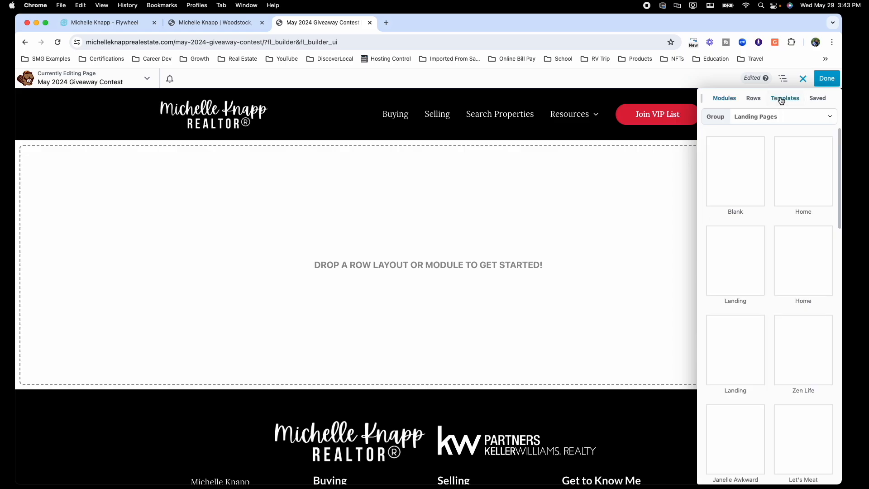
left_click(793, 117)
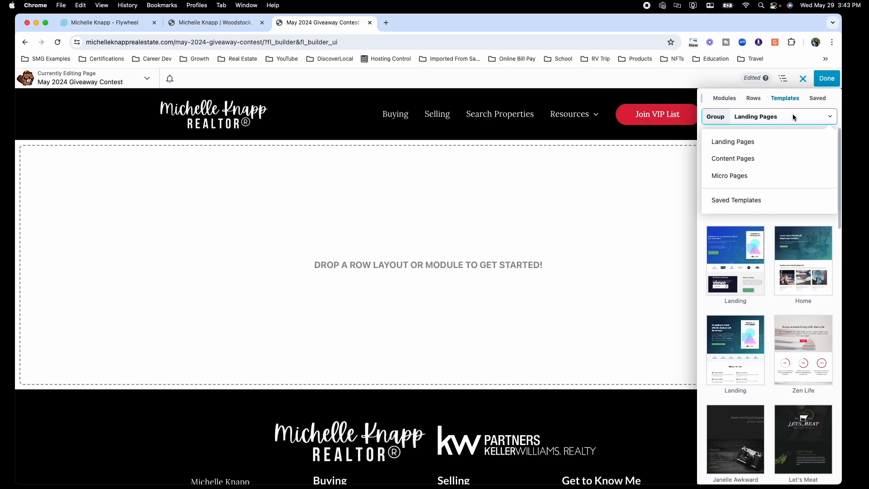
left_click(736, 201)
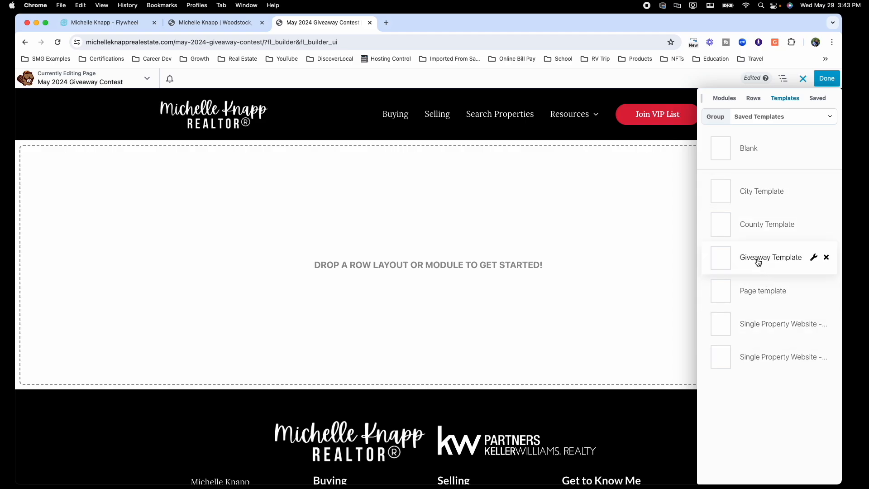
left_click(757, 262)
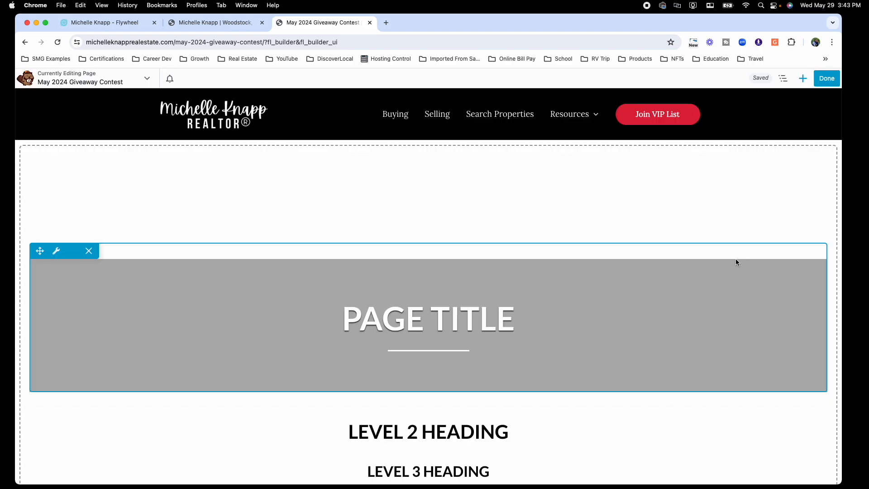
Step: Retitle the Page Title Info Box banner to 'May 2024 Giveaway Contest' and save it
scroll(446, 225, "down", 10)
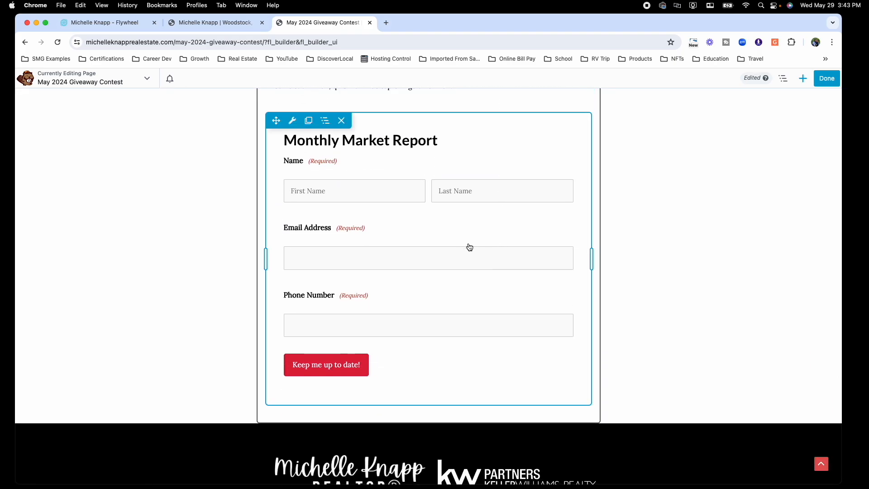
scroll(467, 246, "up", 10)
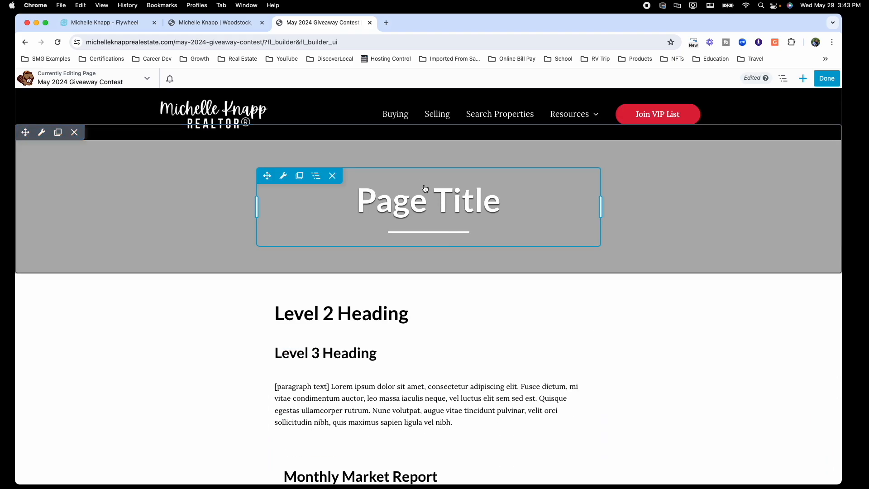
left_click(420, 184)
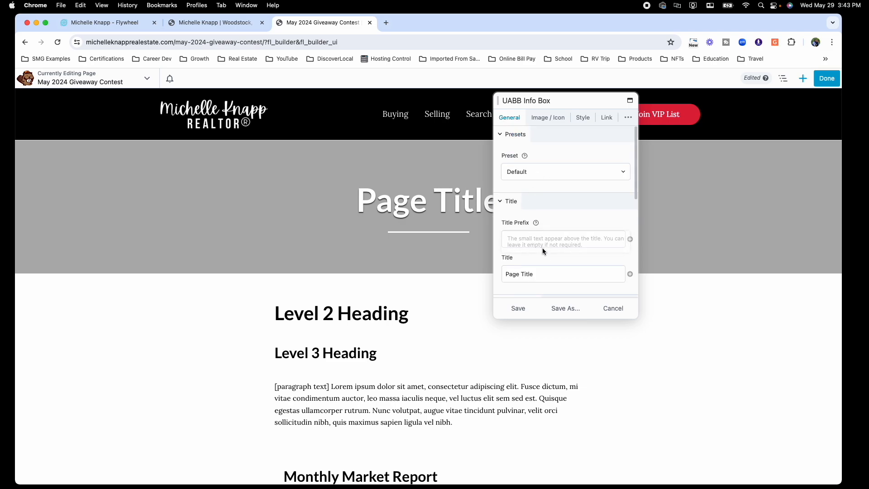
left_click_drag(545, 272, 503, 271)
type("May 02")
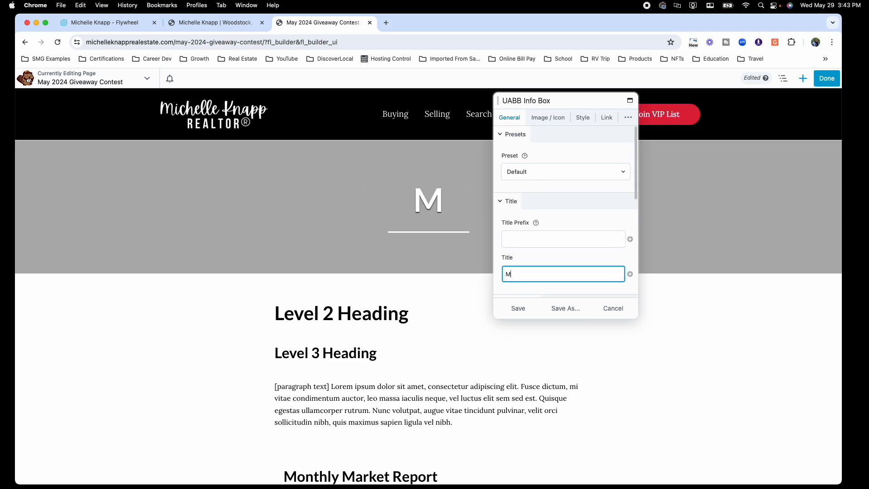
key("BackSpace")
key("BackSpace")
type("2")
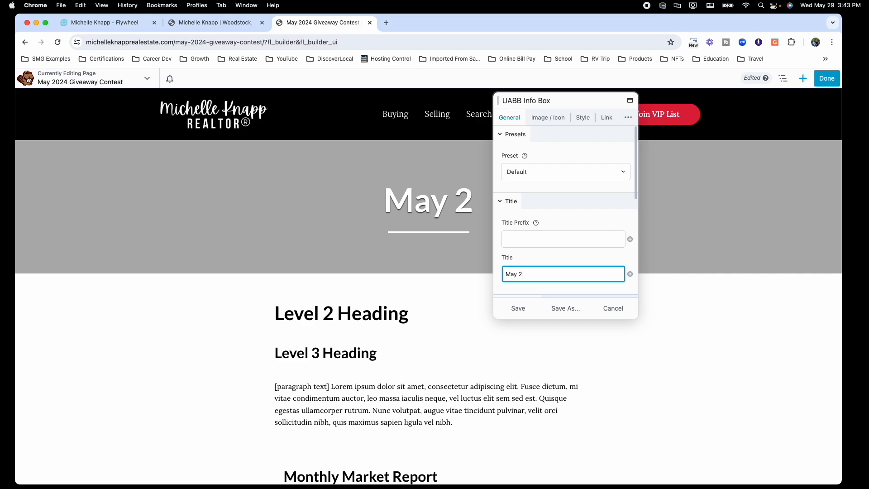
type("024 ")
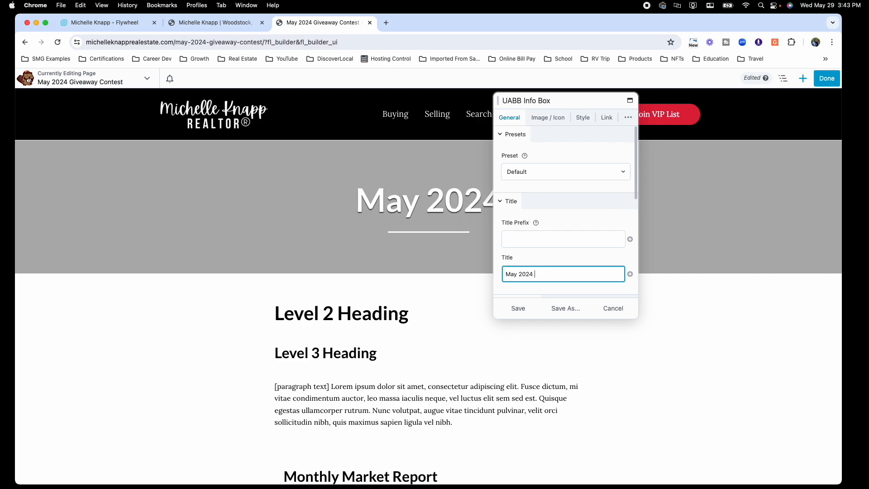
type("Givewaw")
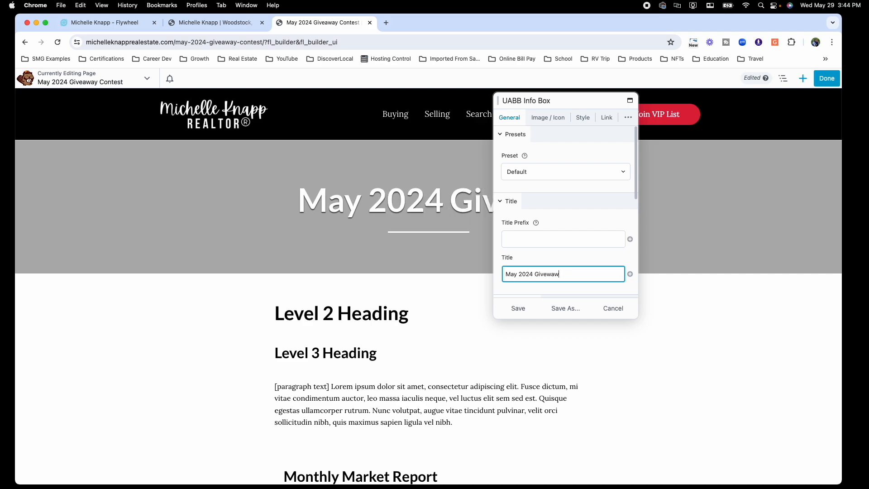
key("BackSpace")
type("y")
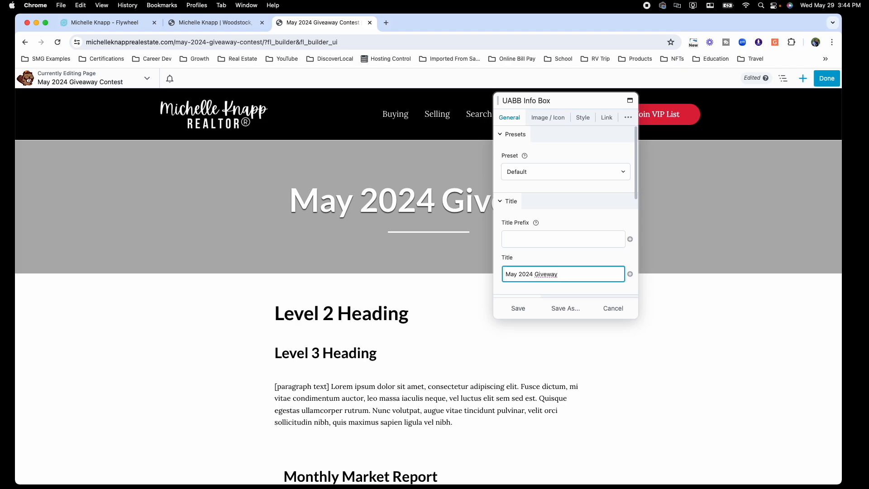
type(" Contest")
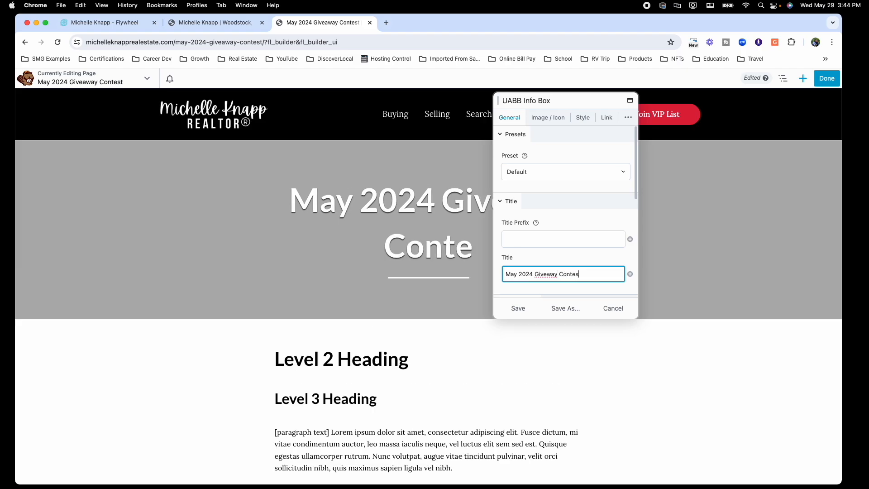
left_click(547, 274)
type("a")
left_click(524, 307)
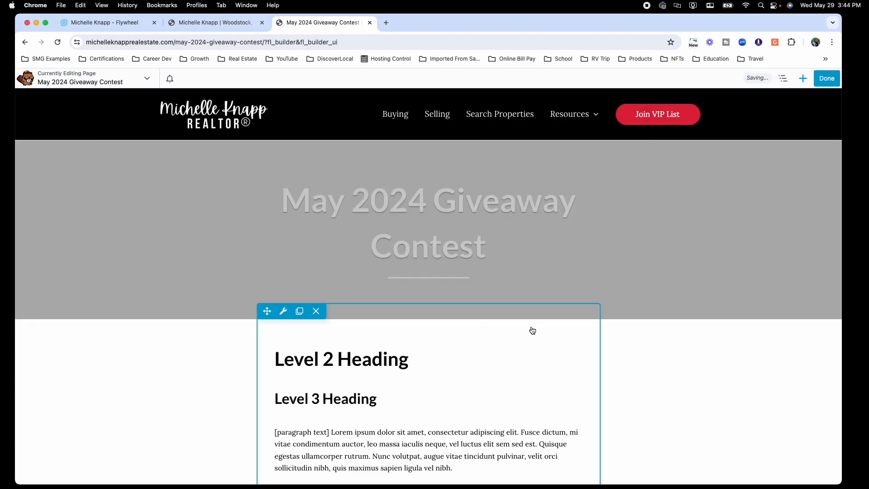
Step: Delete the Level 3 Heading module from the page
scroll(458, 310, "down", 5)
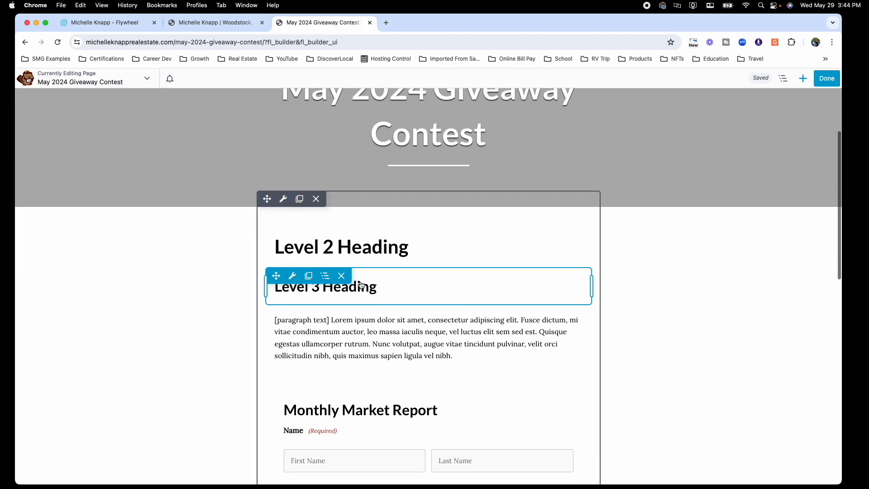
left_click(342, 276)
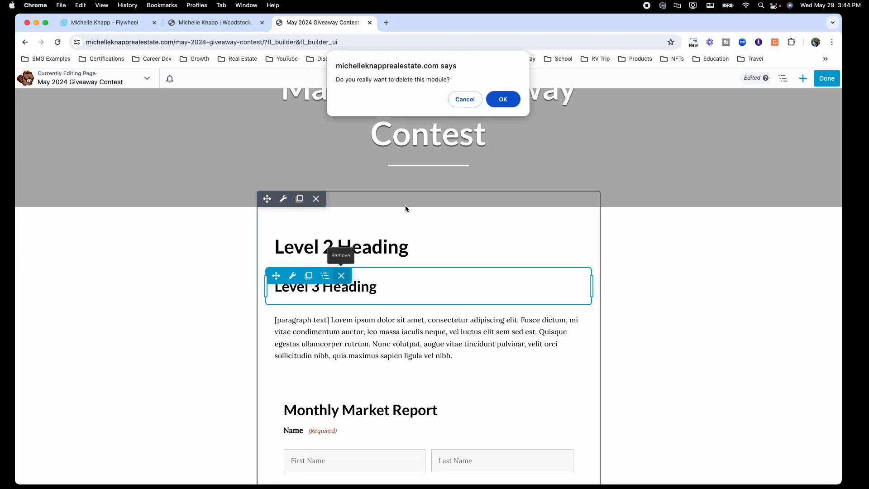
left_click(493, 104)
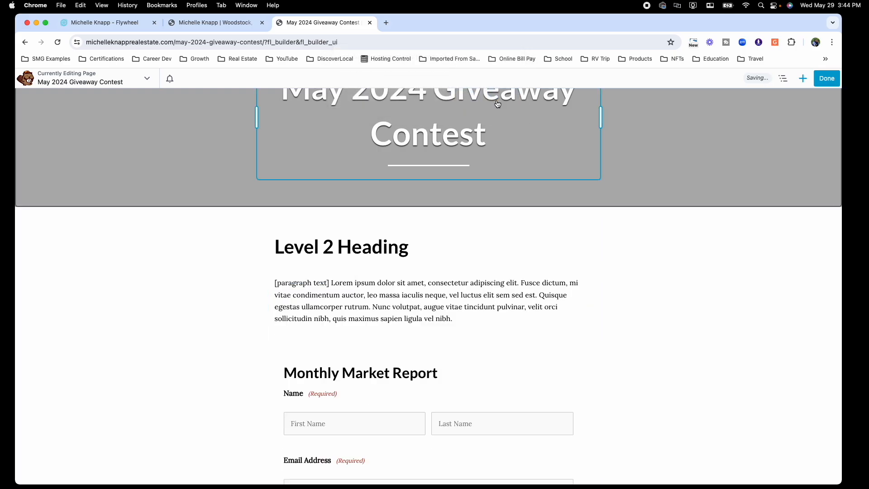
Step: Replace the placeholder paragraph with 'Complete the following form to enter our giveaway contest!' and save
left_click(392, 318)
left_click_drag(578, 266, 507, 178)
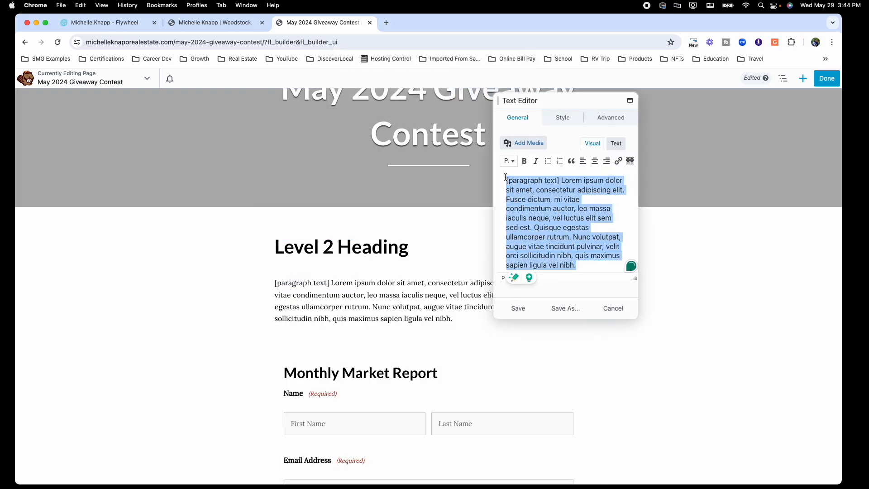
type("Complete ")
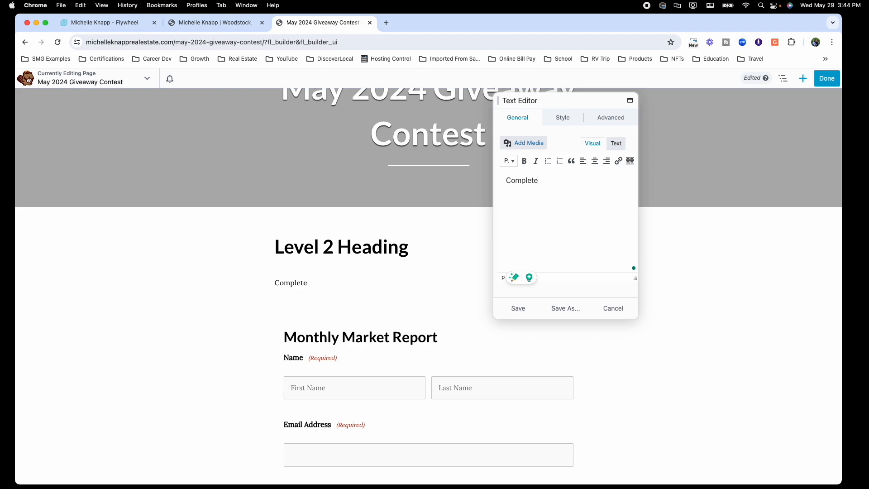
type("the following form to enter our giv")
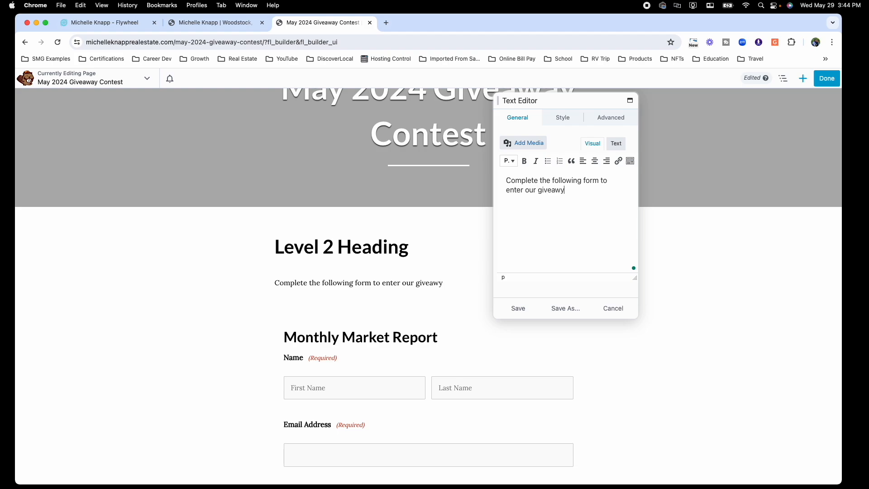
type("eaway contest!")
left_click(518, 308)
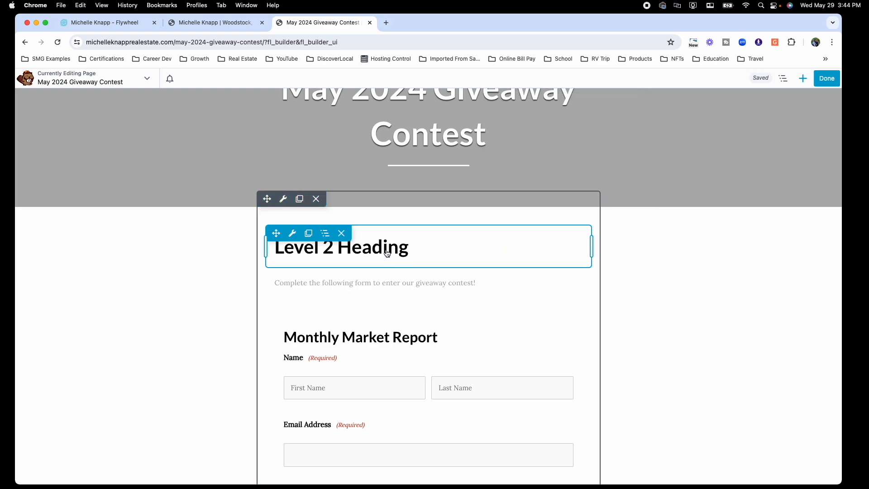
Step: Change the Level 2 Heading text to 'Giveaway Contest' and save it
left_click(300, 247)
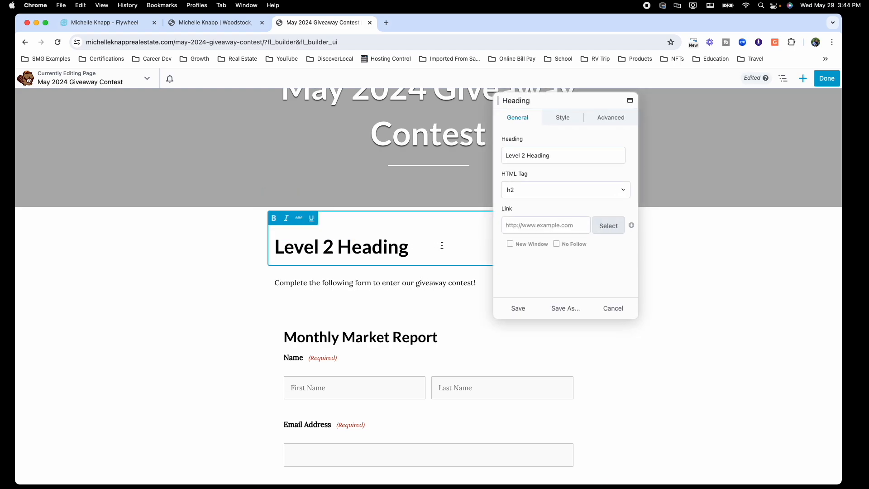
left_click_drag(507, 155, 561, 155)
type("Givewa")
key("BackSpace")
key("BackSpace")
type("away")
key("BackSpace")
type("ay Contest")
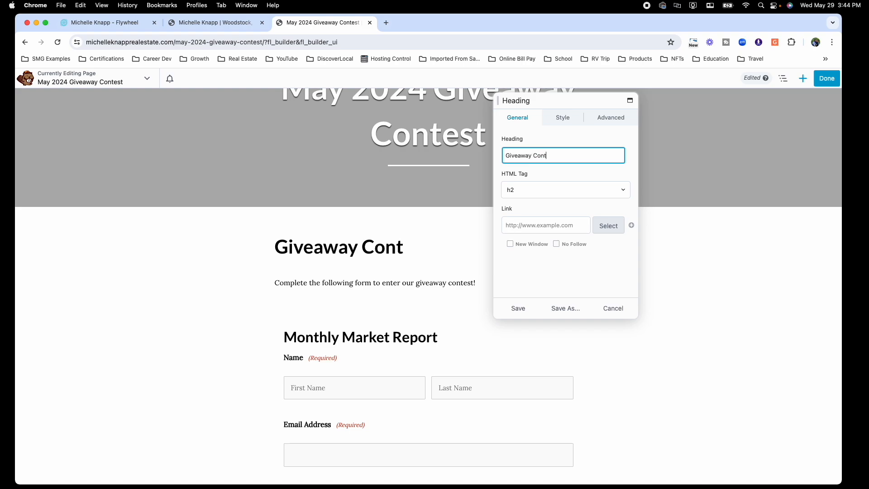
left_click(519, 309)
Step: Shorten the banner title to 'May 2024' by removing 'Giveaway Contest', then save
left_click(458, 167)
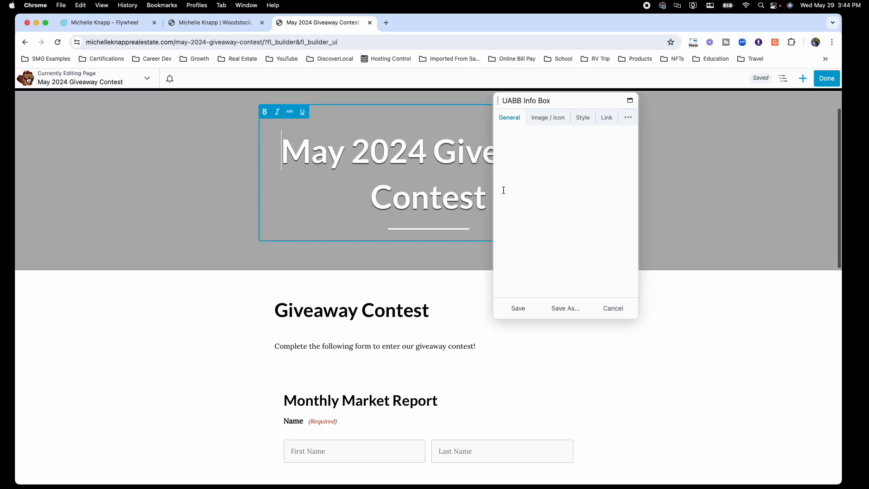
scroll(566, 217, "down", 3)
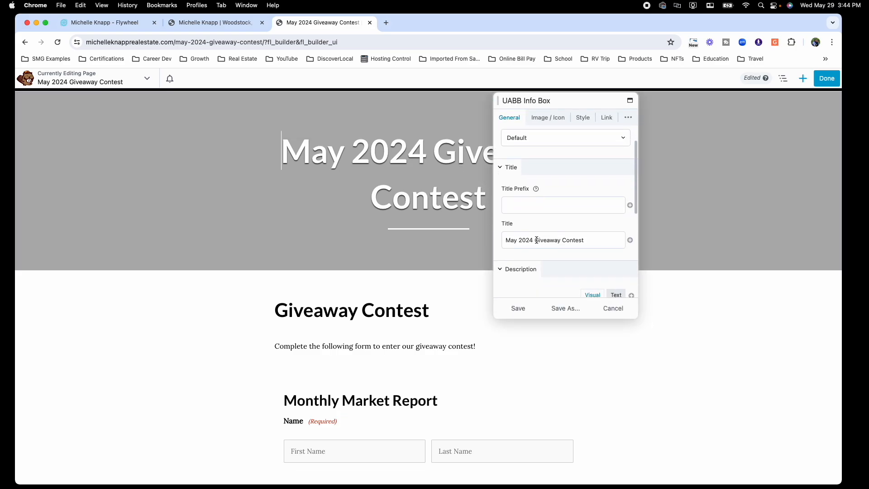
left_click_drag(535, 240, 613, 239)
key("BackSpace")
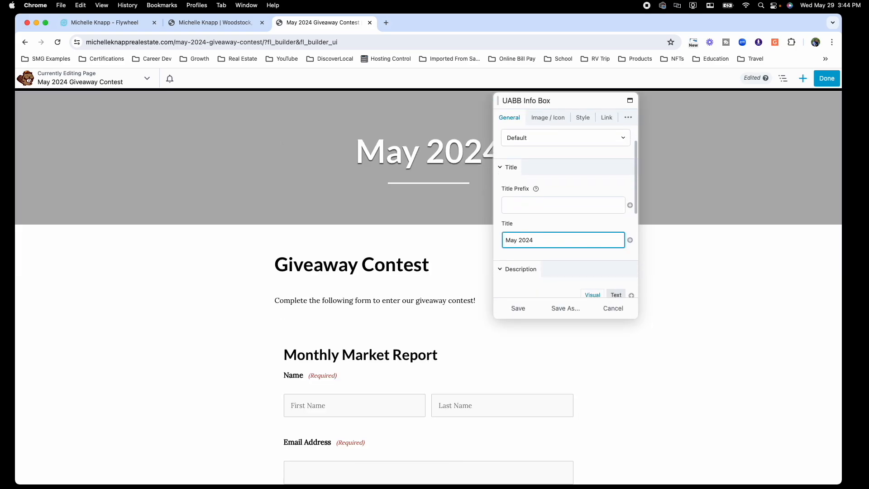
left_click(516, 311)
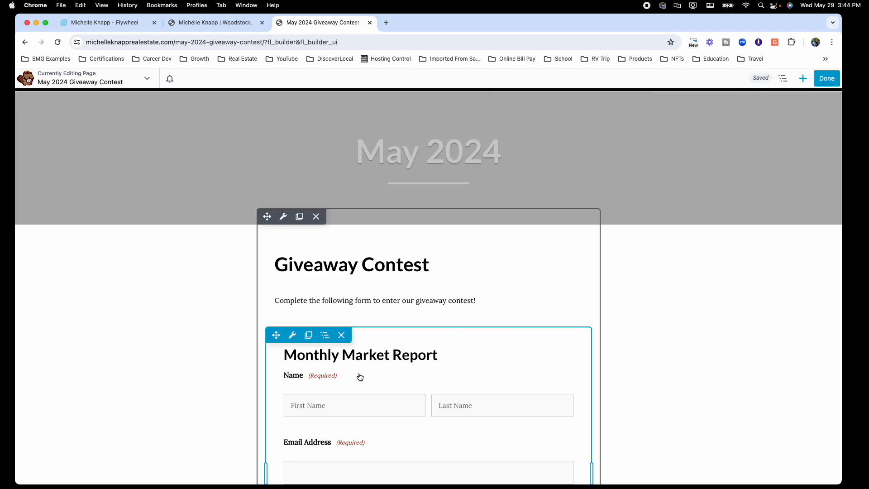
Step: Set the Gravity Forms Styler block to show the Giveaway Contest (May 2024) form and save
scroll(352, 263, "down", 3)
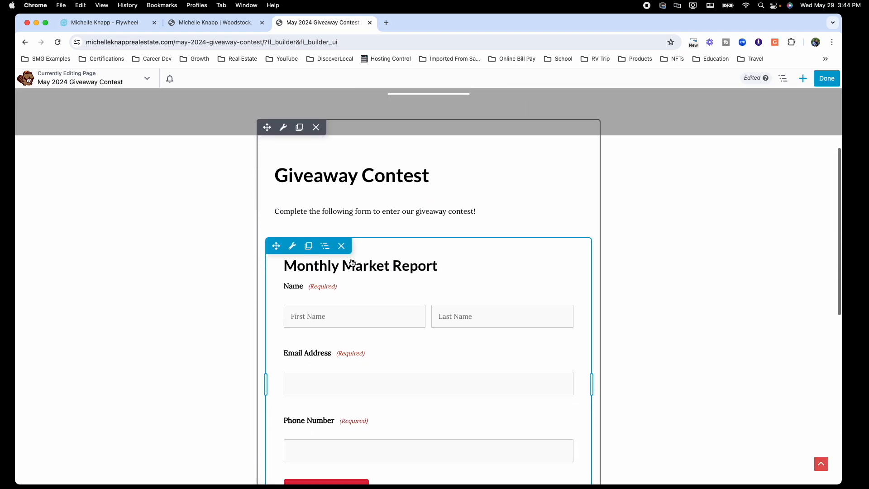
scroll(352, 262, "down", 1)
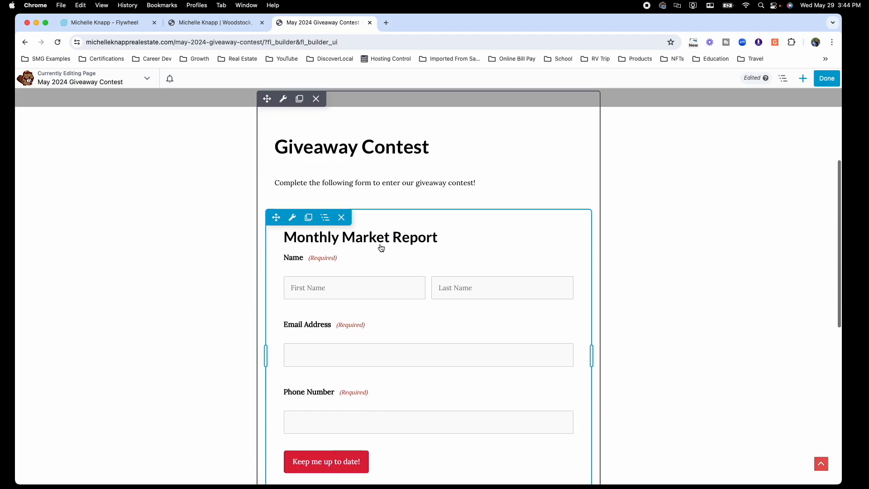
left_click(296, 222)
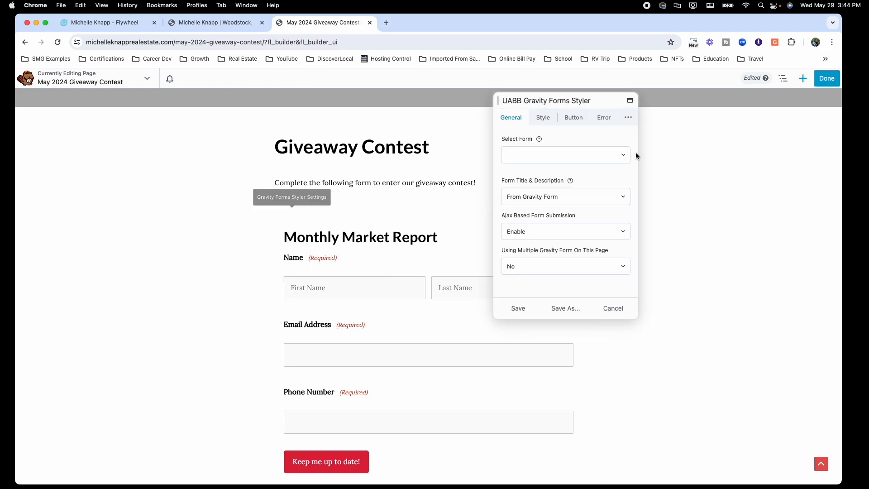
left_click(544, 155)
left_click(577, 173)
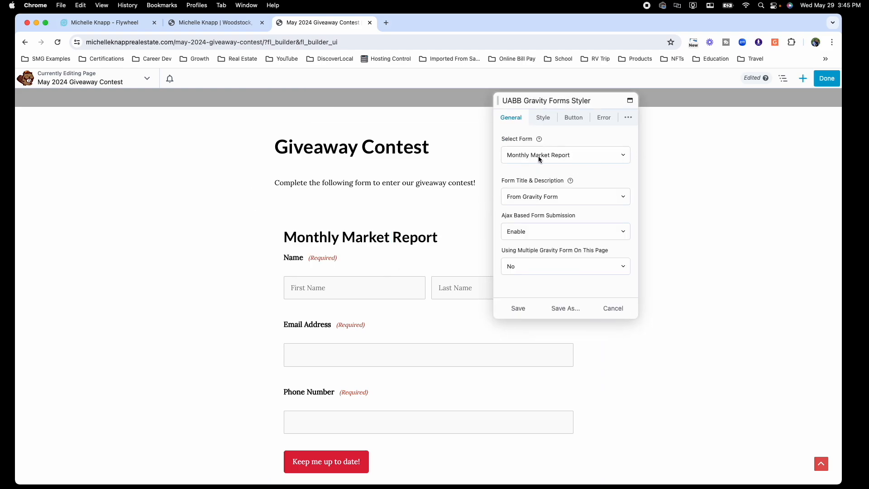
left_click(589, 155)
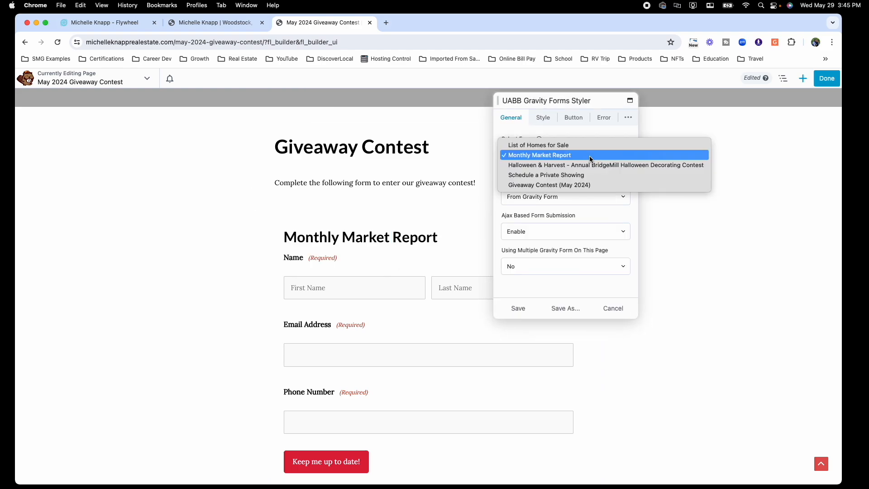
left_click(553, 186)
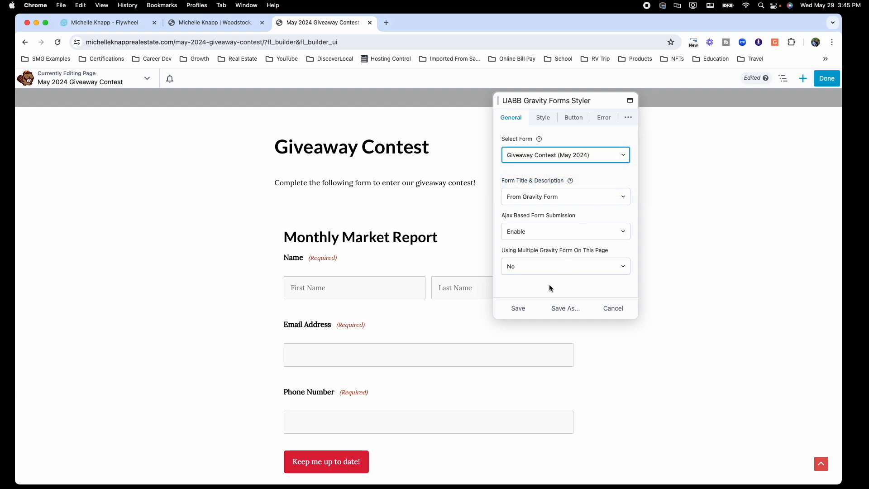
left_click(519, 309)
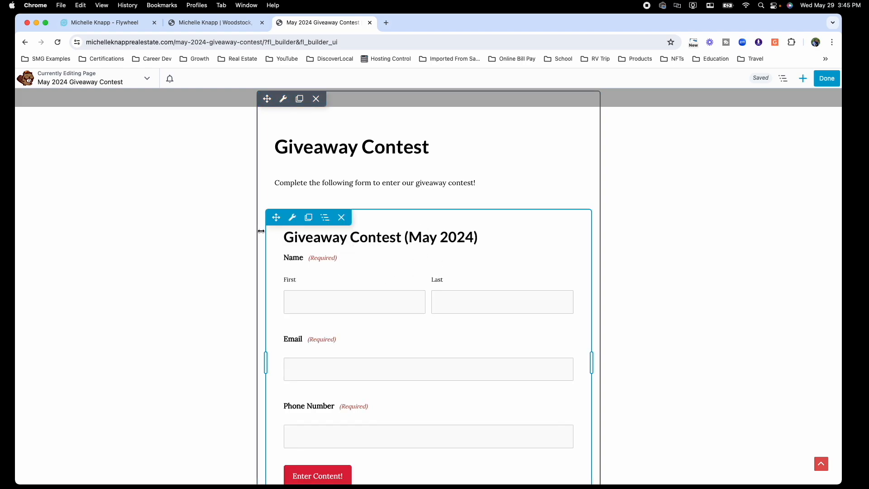
Step: Set the form block's Form Title & Description option to None and save
left_click(292, 218)
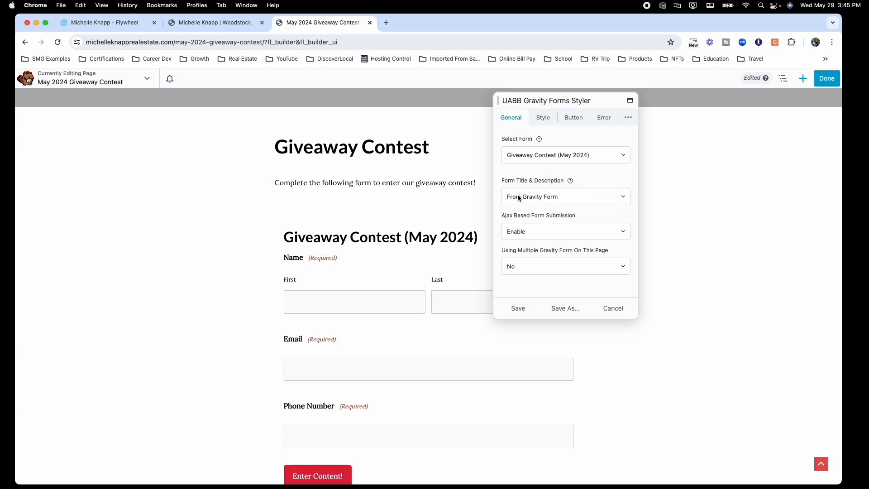
left_click(567, 198)
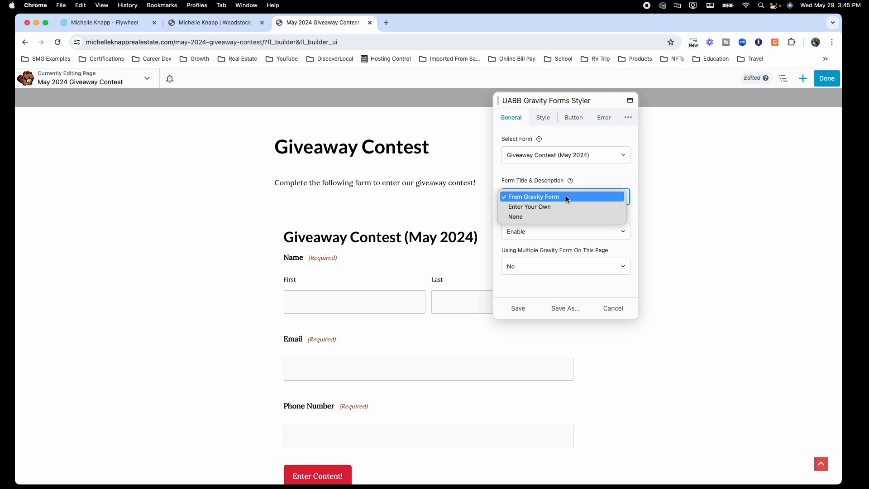
left_click(538, 216)
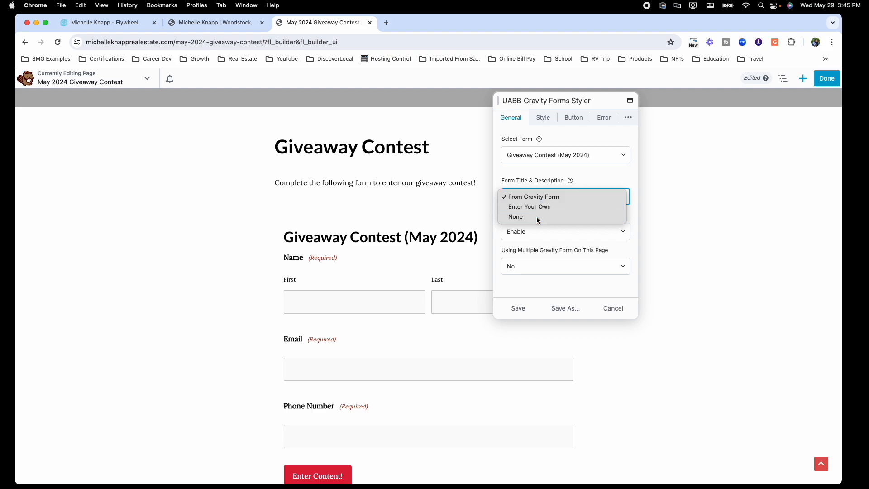
left_click(530, 309)
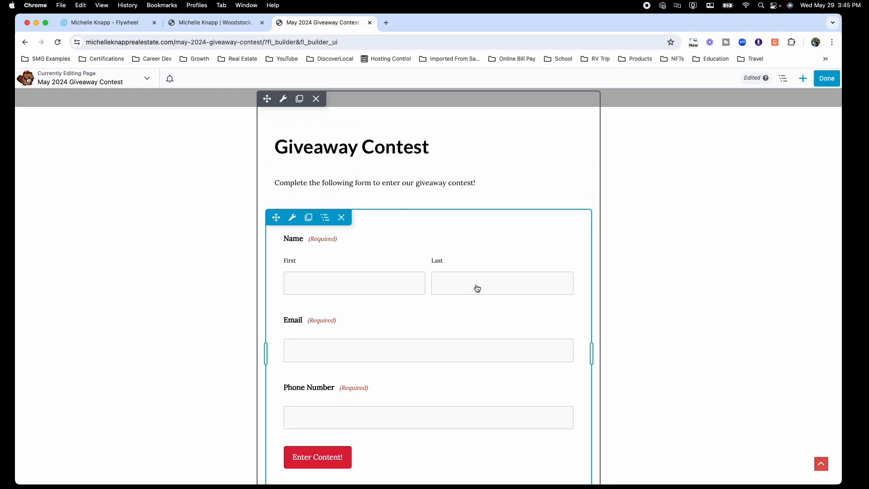
scroll(477, 288, "down", 5)
scroll(475, 291, "up", 10)
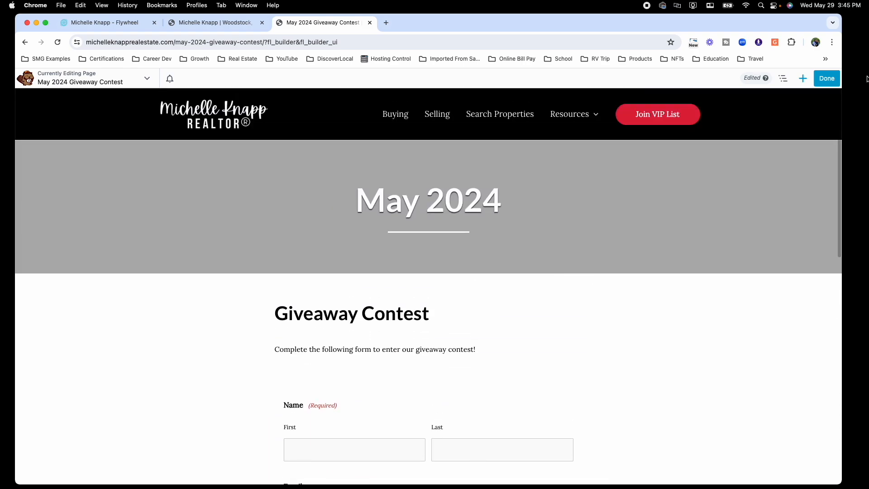
Step: Publish the Beaver Builder changes and reload to view the live giveaway page
left_click(826, 78)
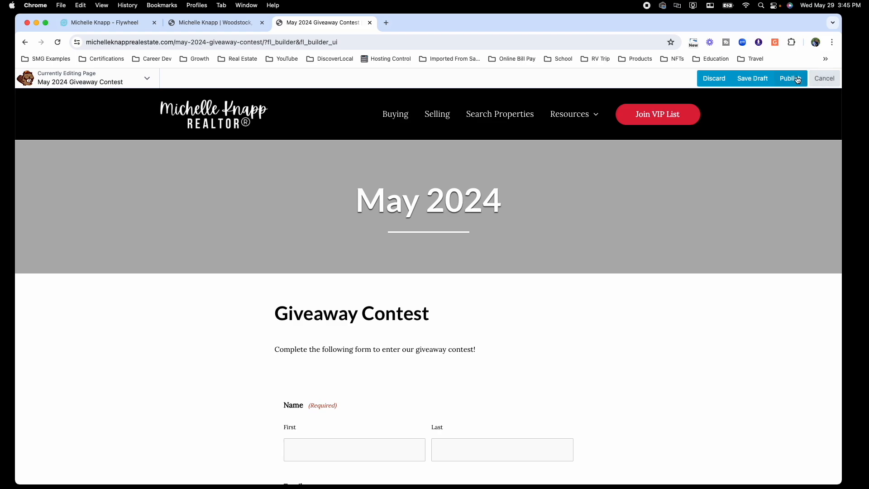
left_click(798, 80)
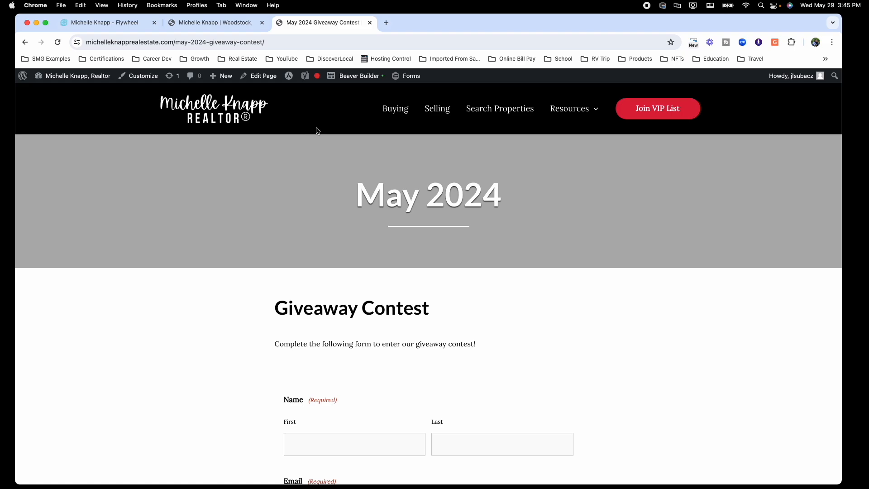
key("super+r")
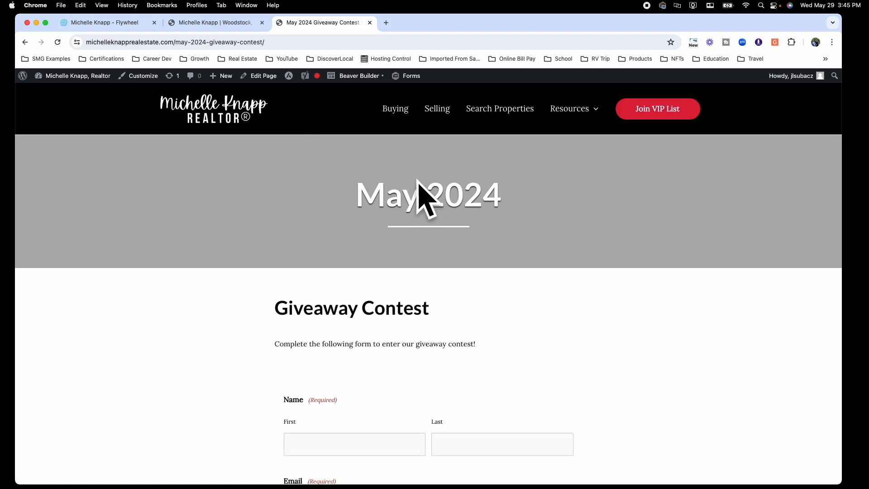
mouse_move(575, 110)
left_click(271, 41)
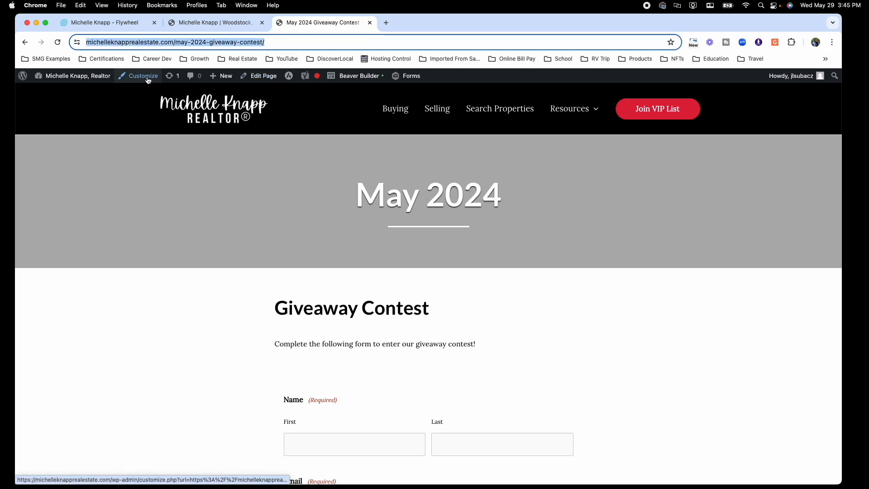
Step: Load the Primary Menu for editing under Appearance > Menus
mouse_move(95, 76)
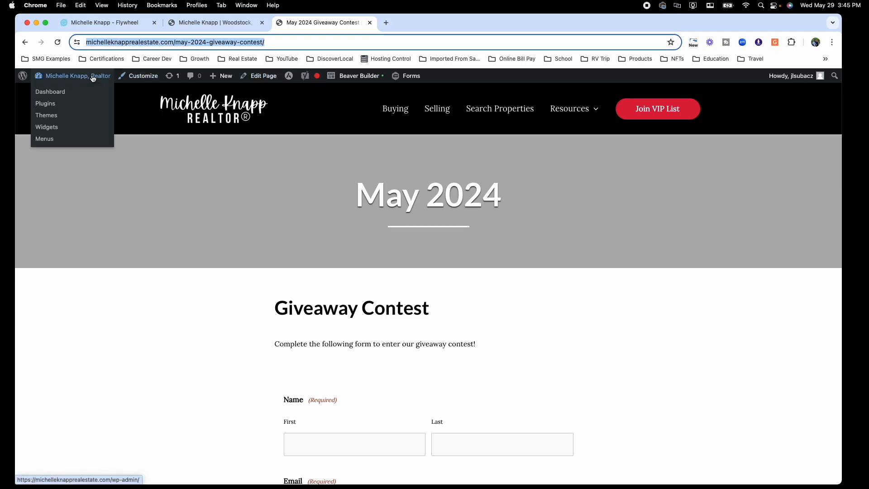
left_click(45, 139)
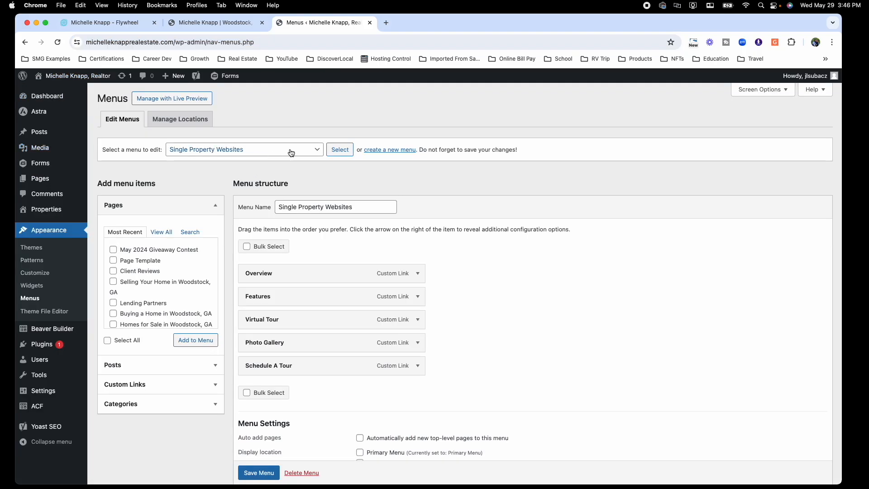
left_click(291, 151)
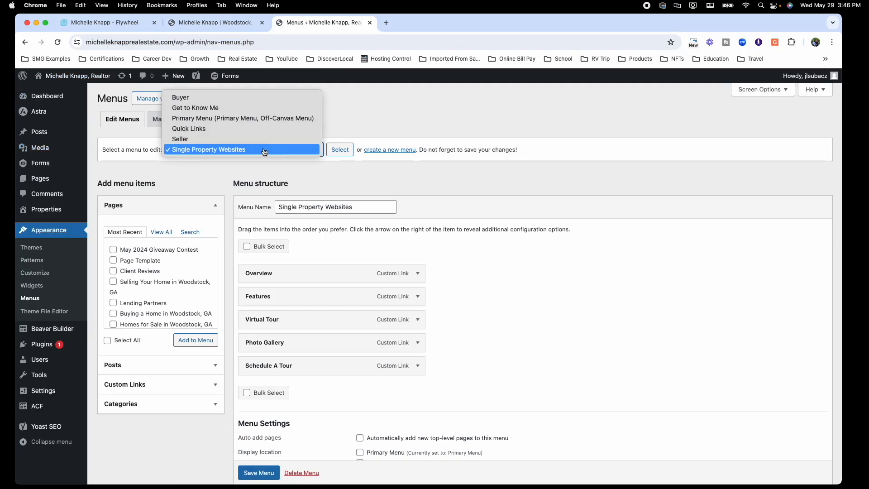
left_click(204, 120)
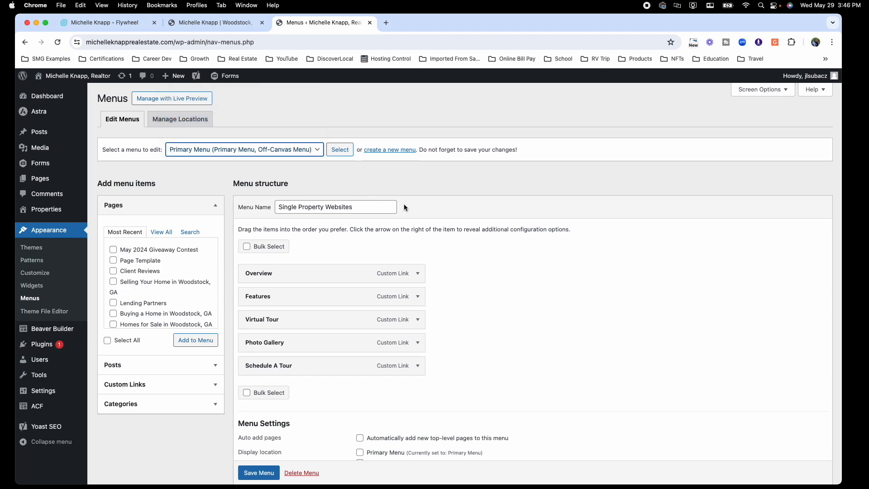
left_click(341, 150)
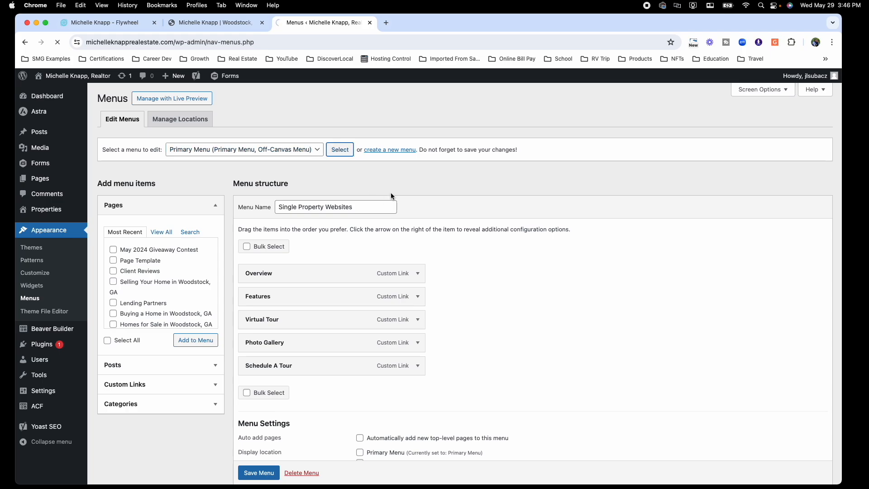
Step: Add the May 2024 Giveaway Contest page as a sub item under Resources and save the menu
left_click(182, 250)
left_click(195, 340)
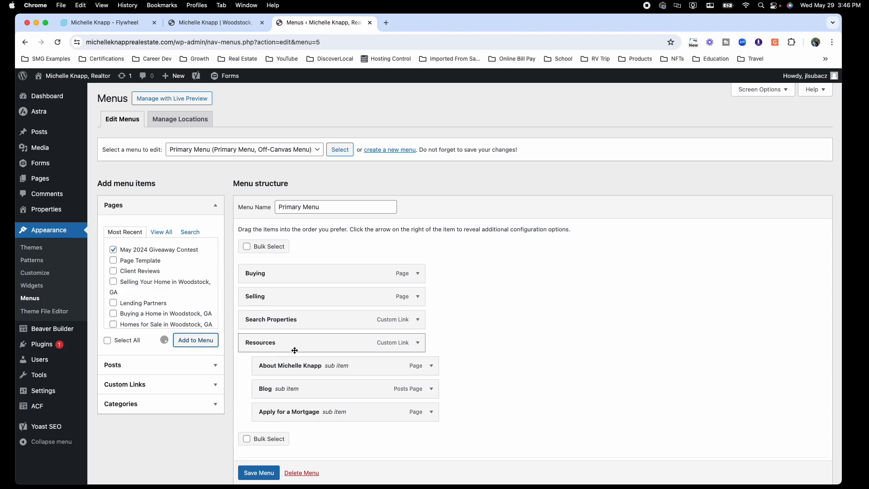
scroll(446, 344, "down", 3)
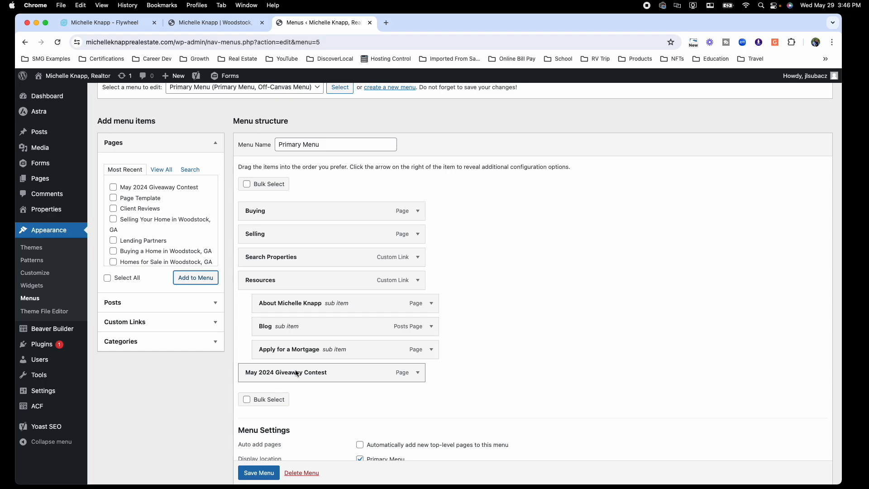
left_click_drag(292, 373, 306, 373)
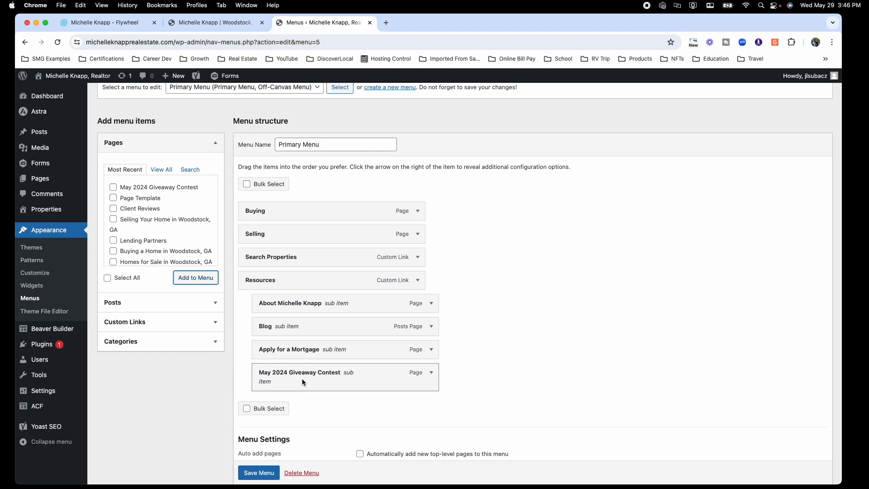
scroll(270, 471, "down", 1)
left_click(260, 473)
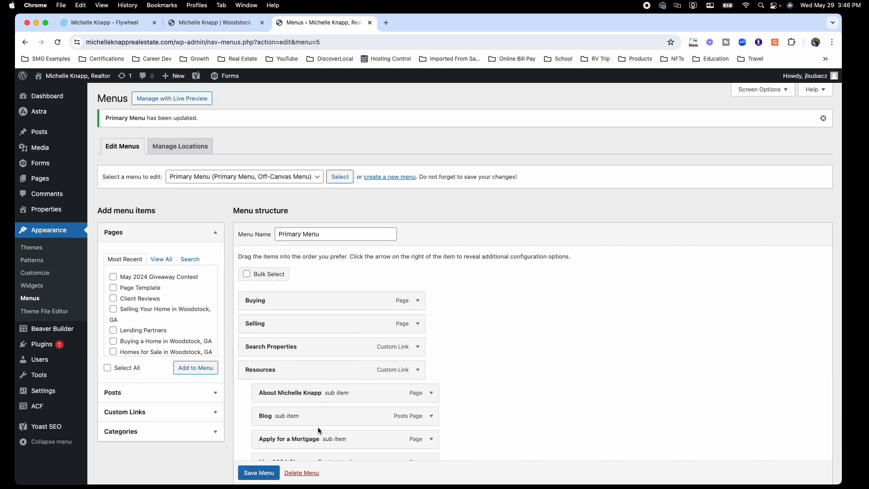
Step: Return to the live May 2024 Giveaway Contest page and scroll down through its entry form
left_click(248, 29)
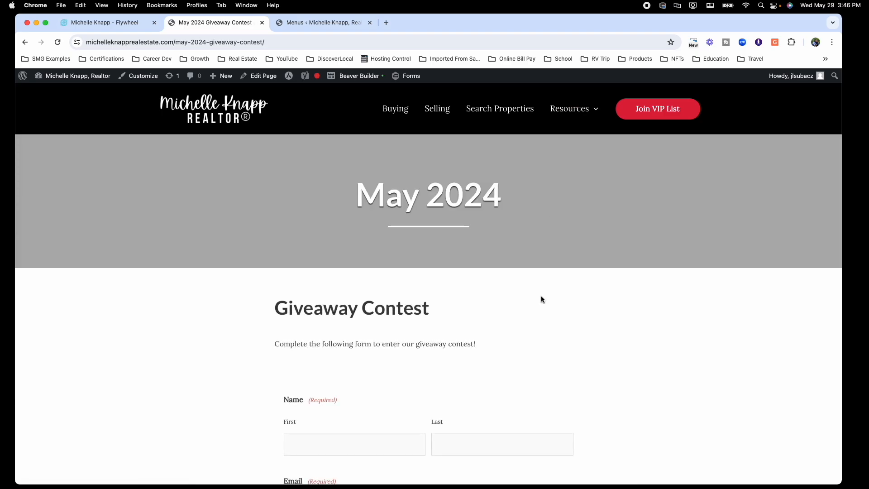
scroll(581, 222, "down", 10)
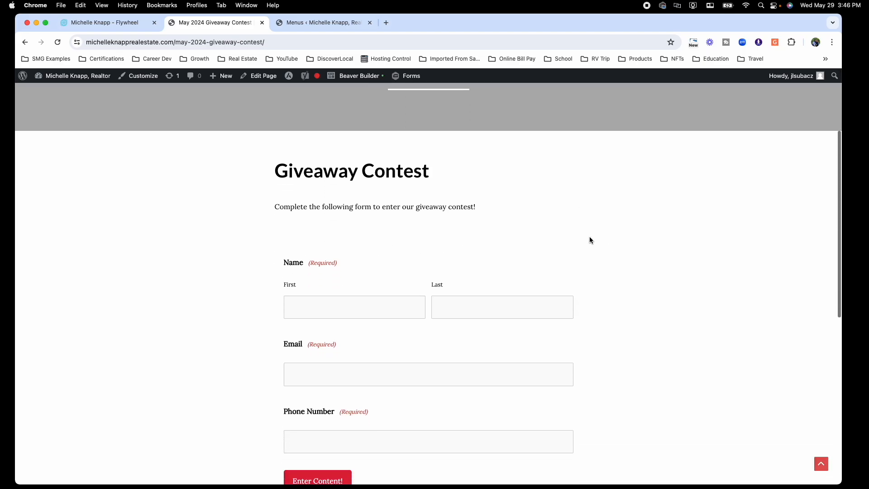